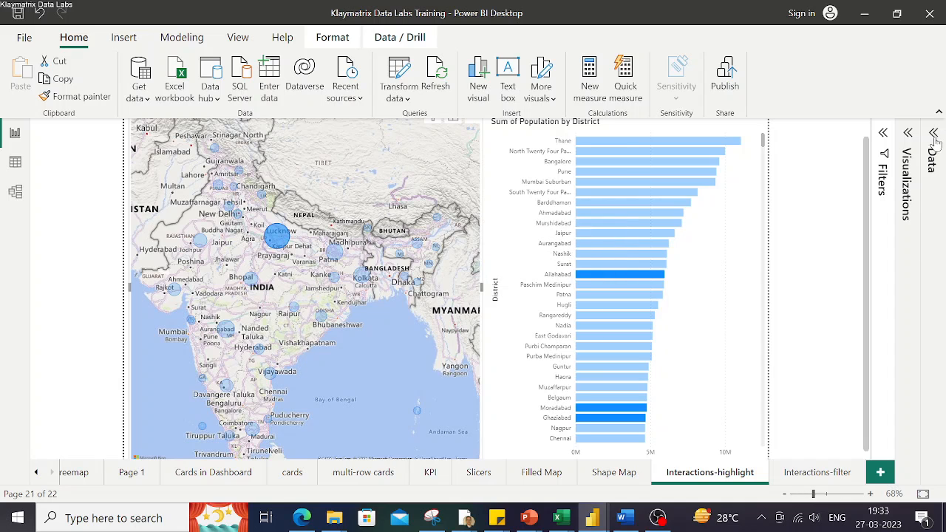
On the Interactions-filter page, select the Uttar Pradesh and Rajasthan bubbles in turn to examine how the district bar chart responds.
click(933, 145)
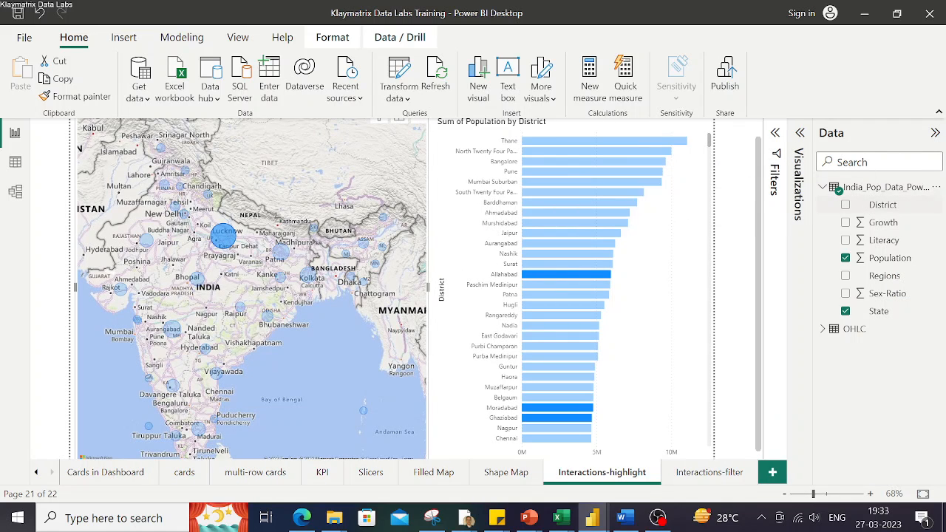
click(935, 133)
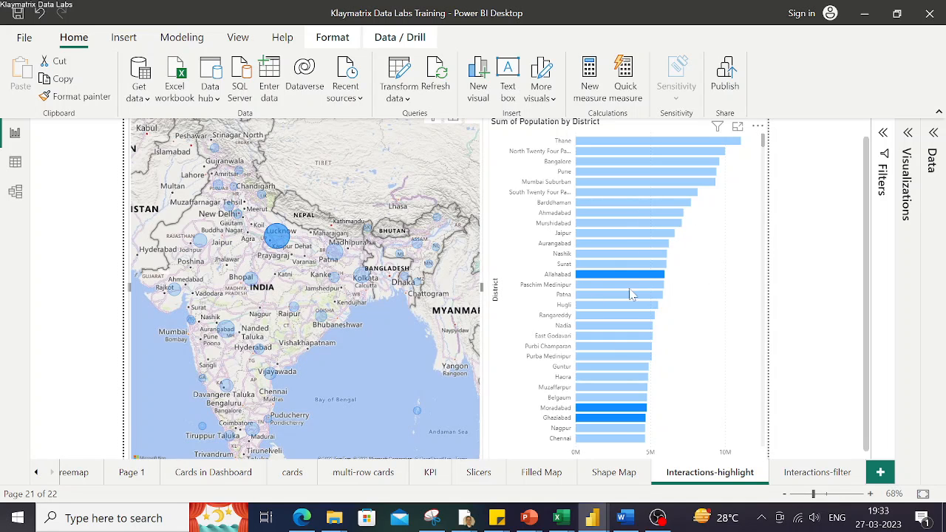
click(808, 475)
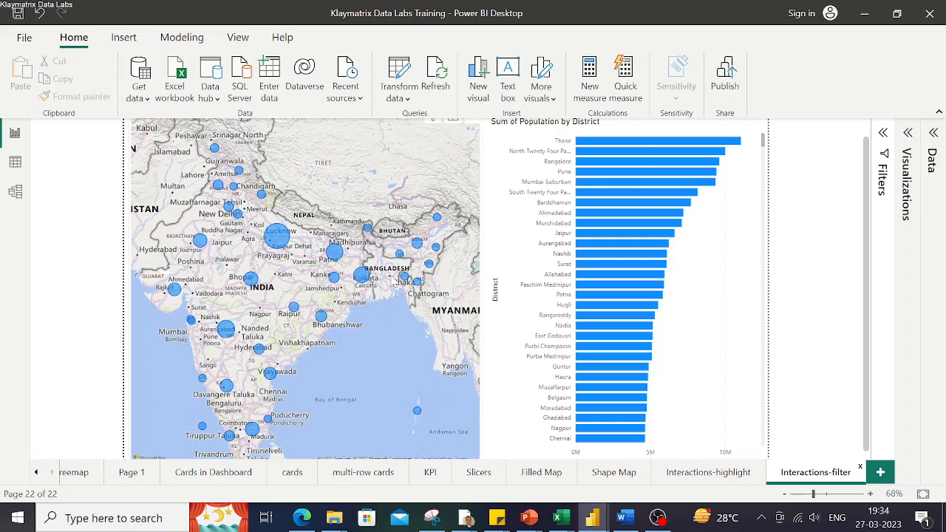
click(275, 239)
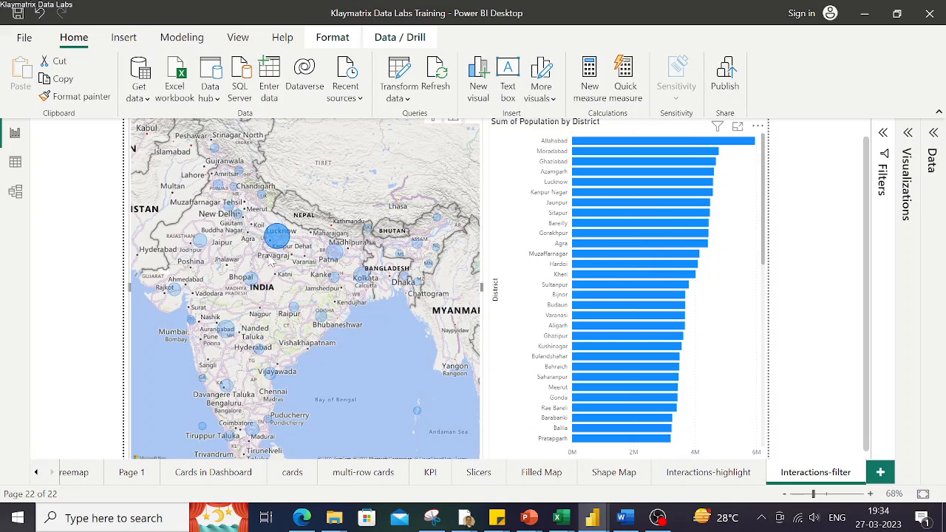
click(200, 244)
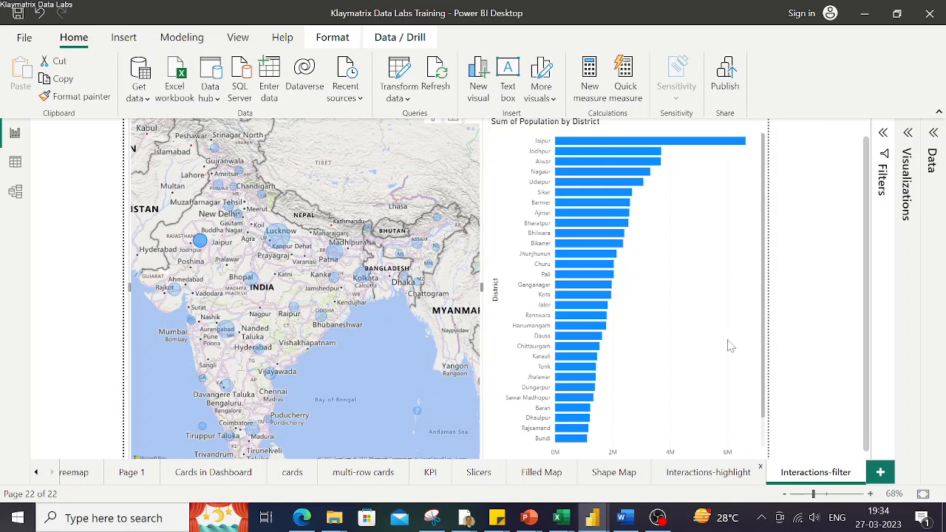
On the Interactions-highlight page, select the Uttar Pradesh bubble to examine its effect on the district bar chart, and clear the selection.
click(706, 476)
click(401, 403)
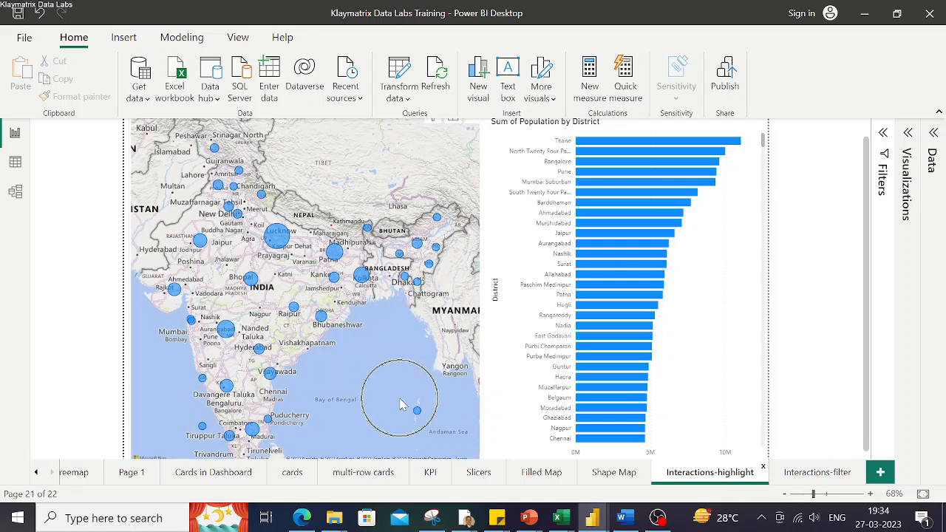
click(687, 287)
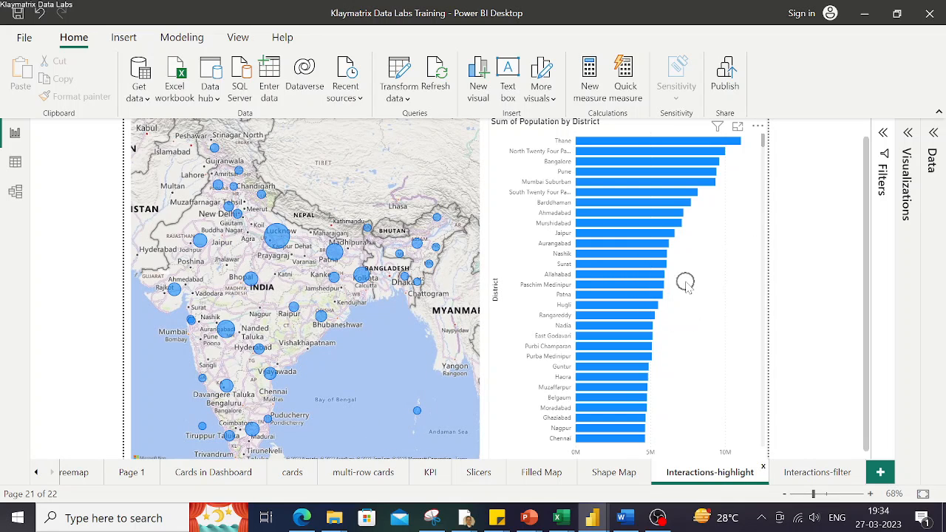
click(348, 334)
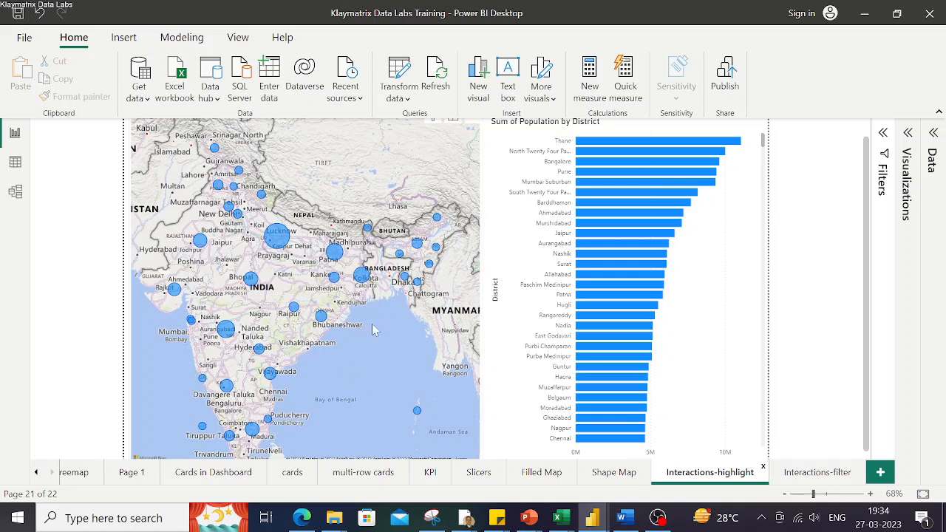
click(737, 276)
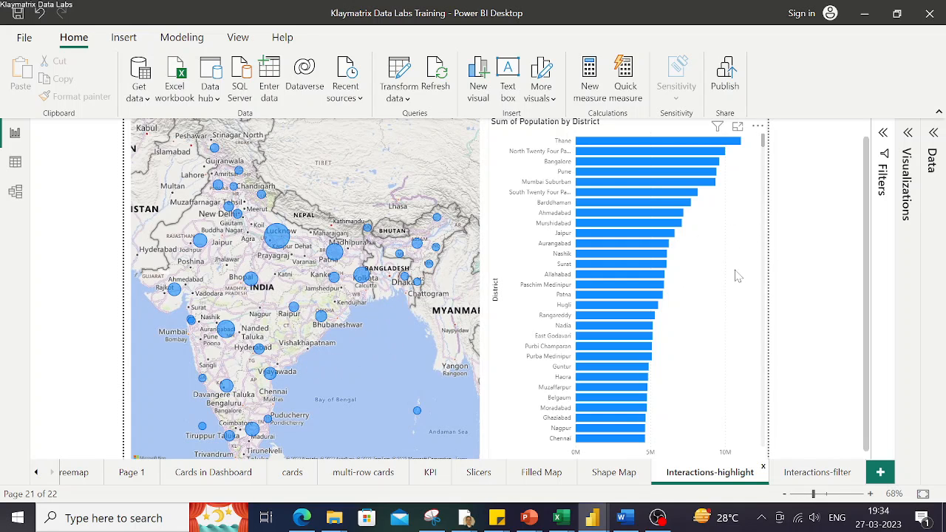
click(276, 240)
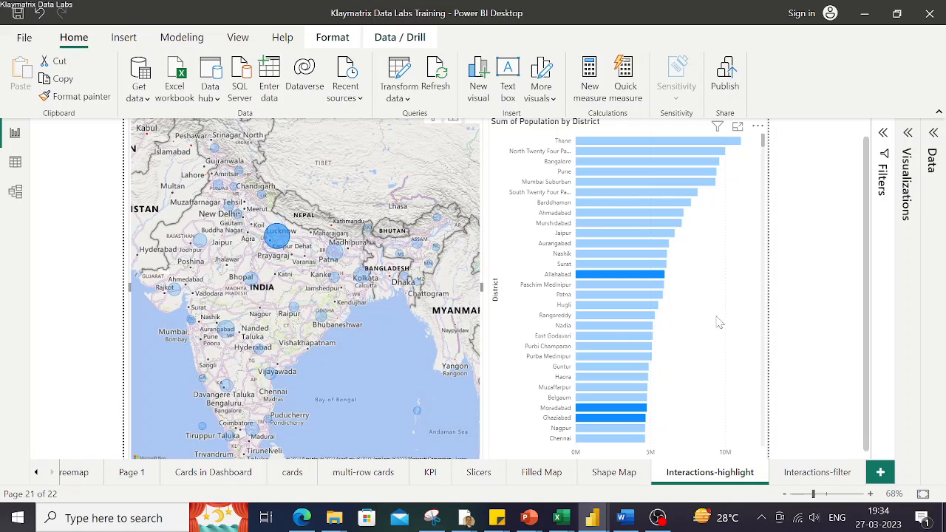
click(362, 358)
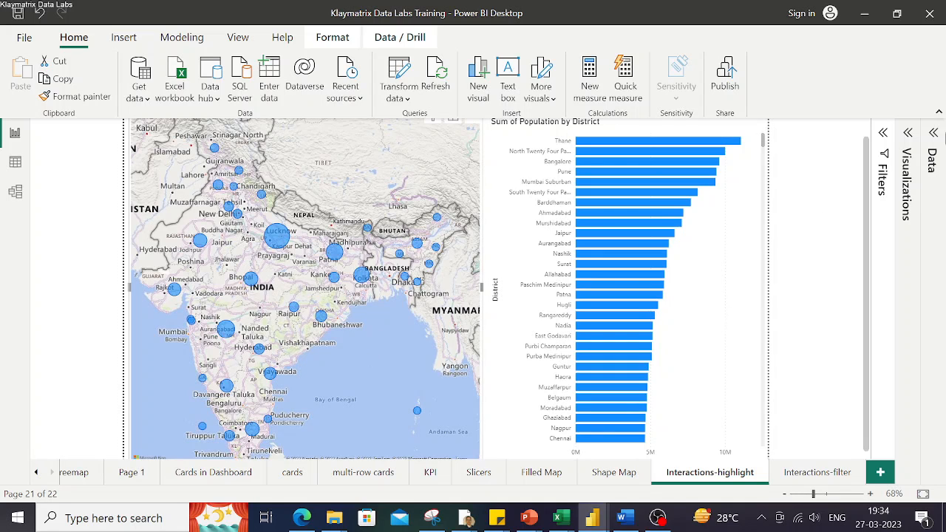
Inspect which fields the state map and the district bar chart use.
click(934, 134)
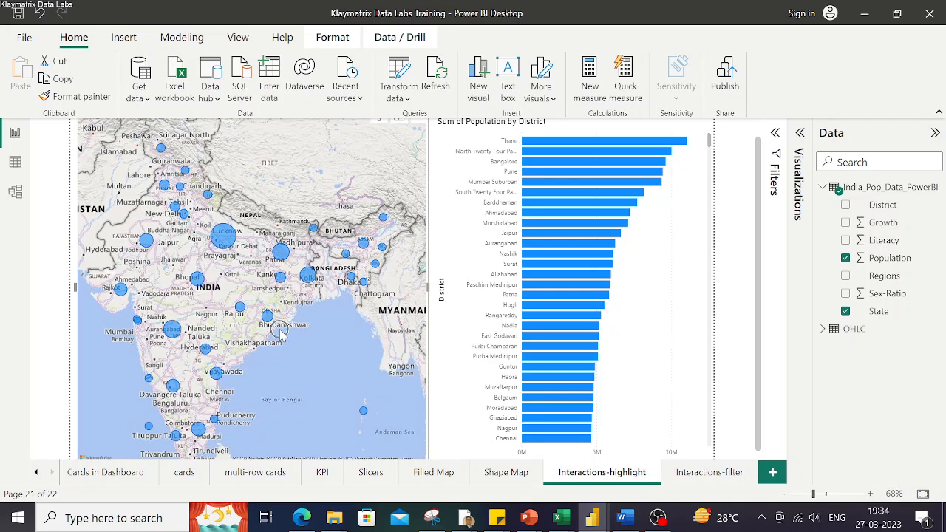
click(801, 133)
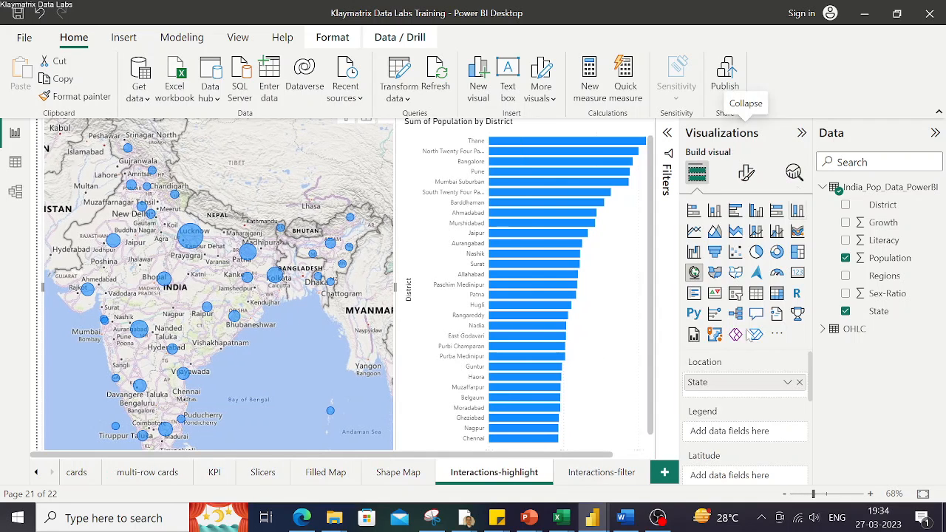
click(605, 369)
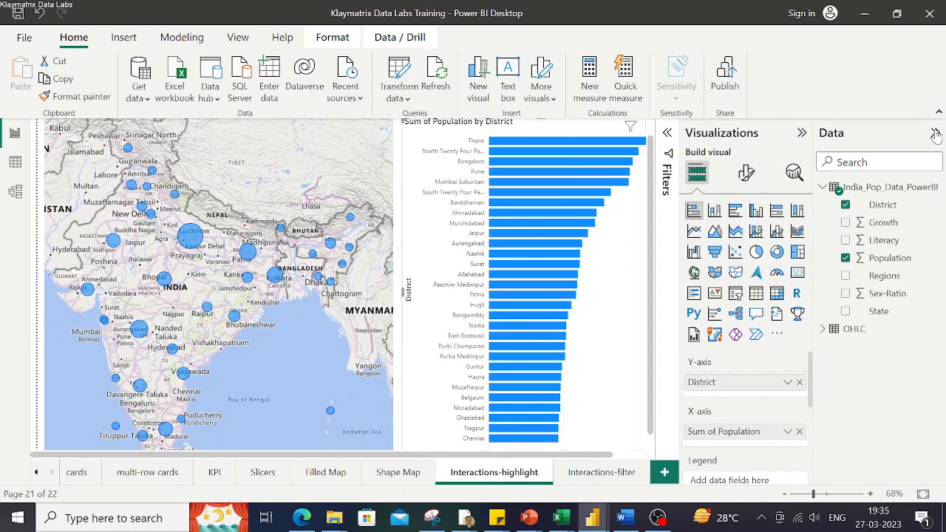
click(935, 132)
Turn on interaction editing with the population-by-state map as the source visual.
click(286, 162)
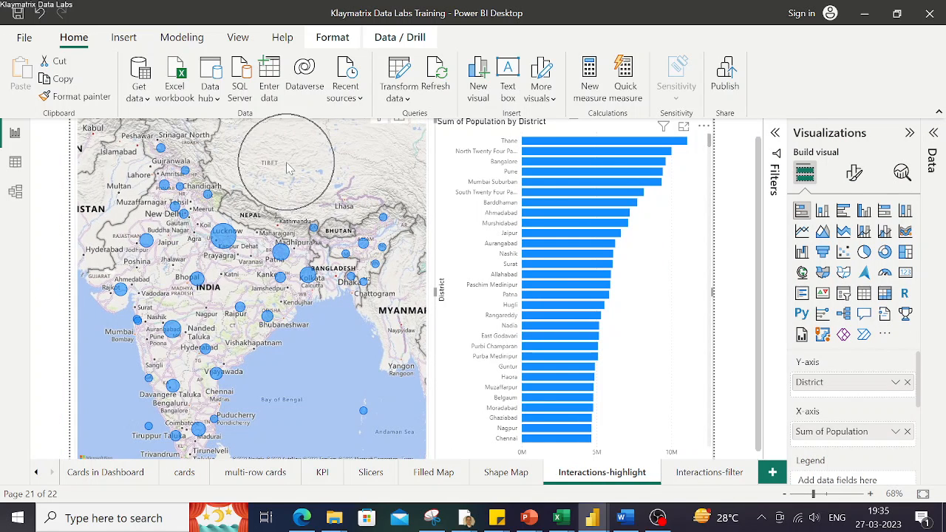
click(910, 134)
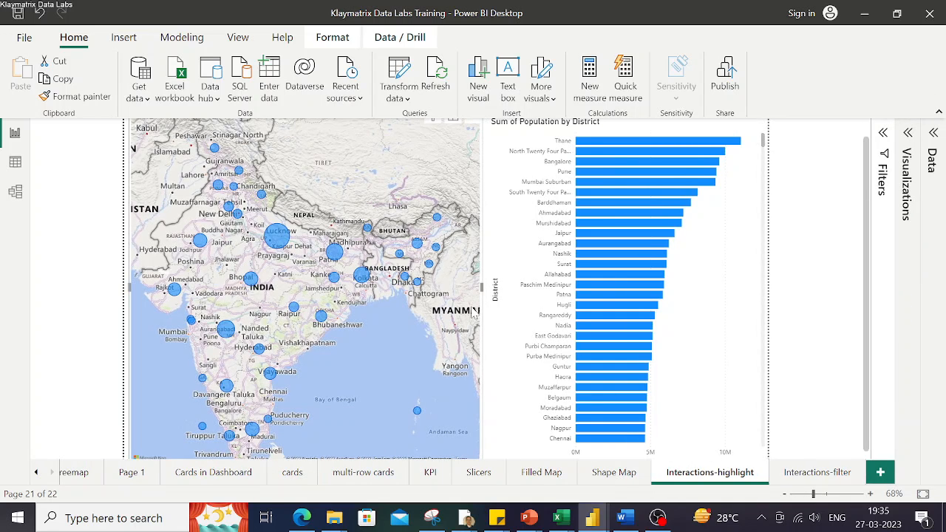
click(334, 37)
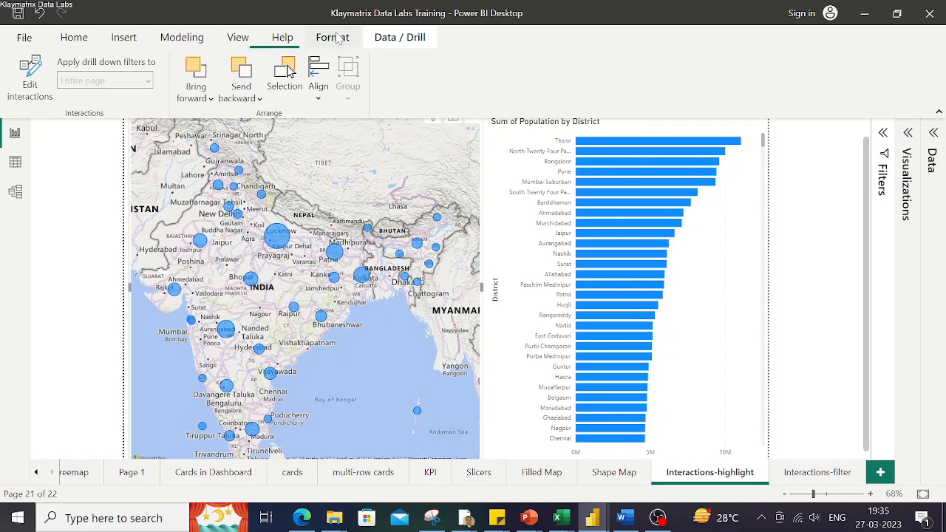
click(31, 86)
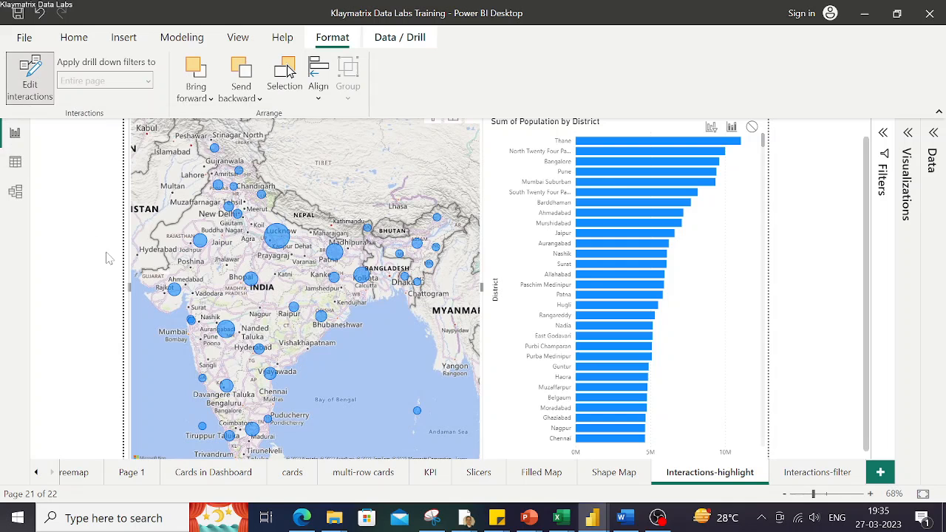
scroll(108, 258, down, 2)
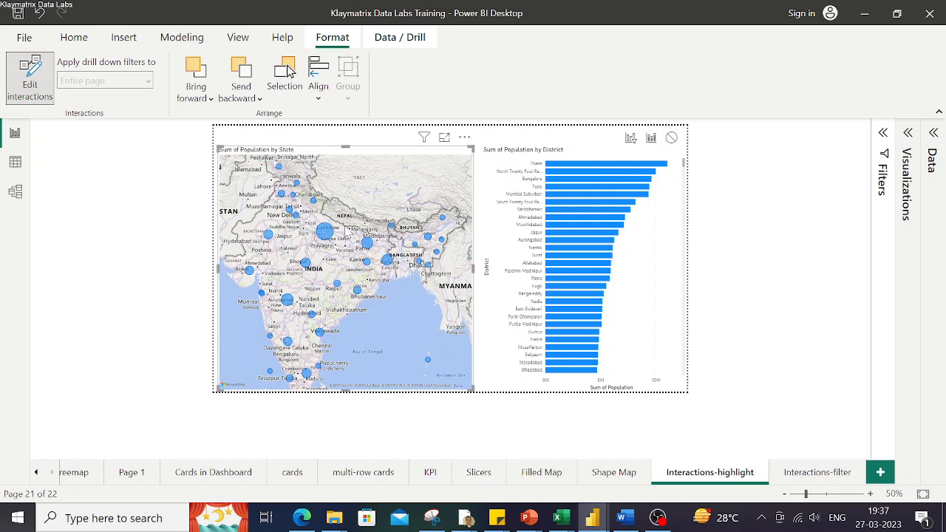
Set the map's interaction with the district bar chart to Filter, and finish editing interactions.
click(631, 138)
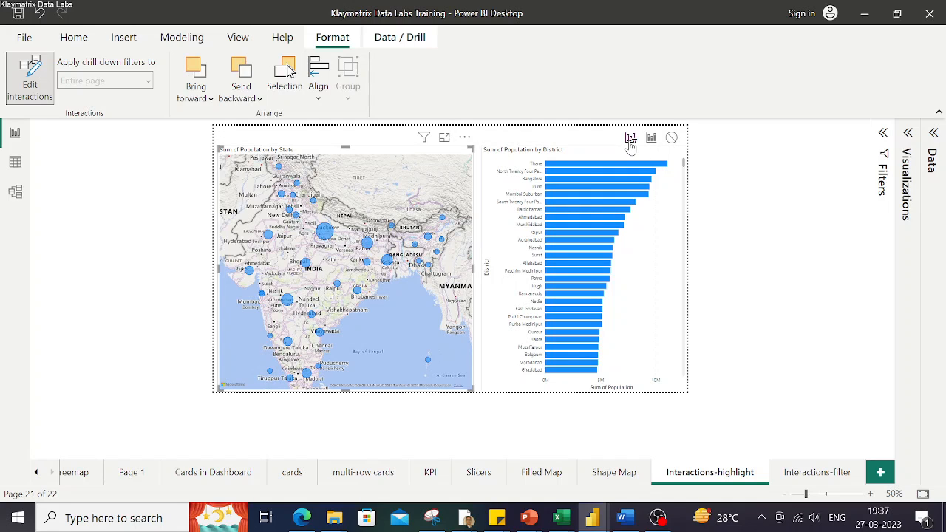
key(ctrl)
click(652, 139)
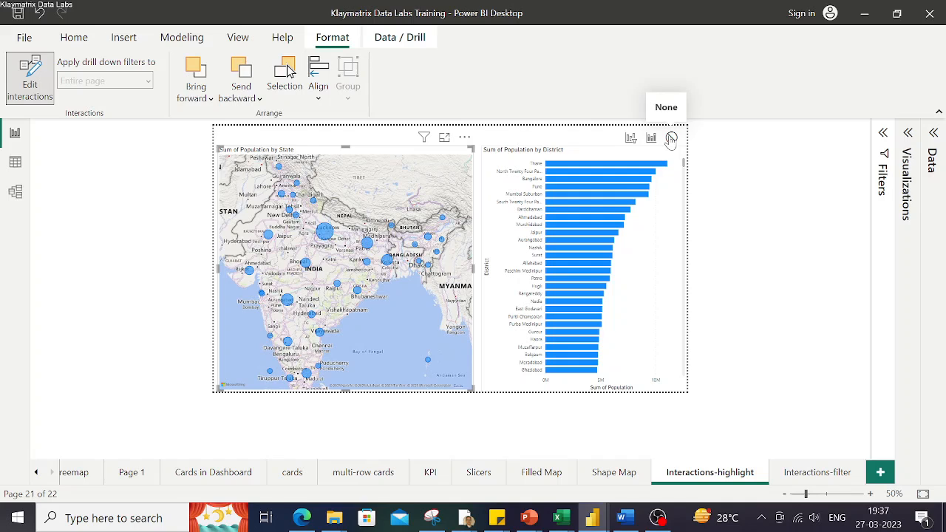
click(630, 141)
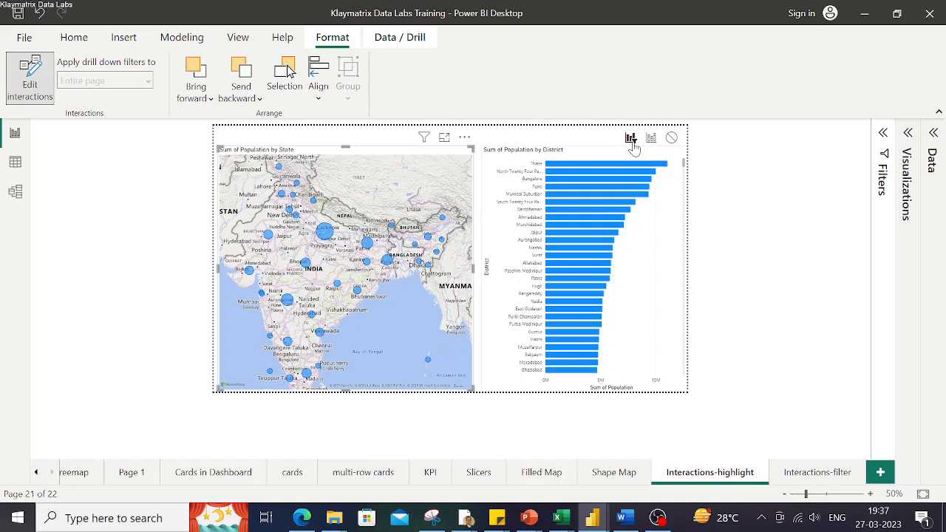
click(632, 139)
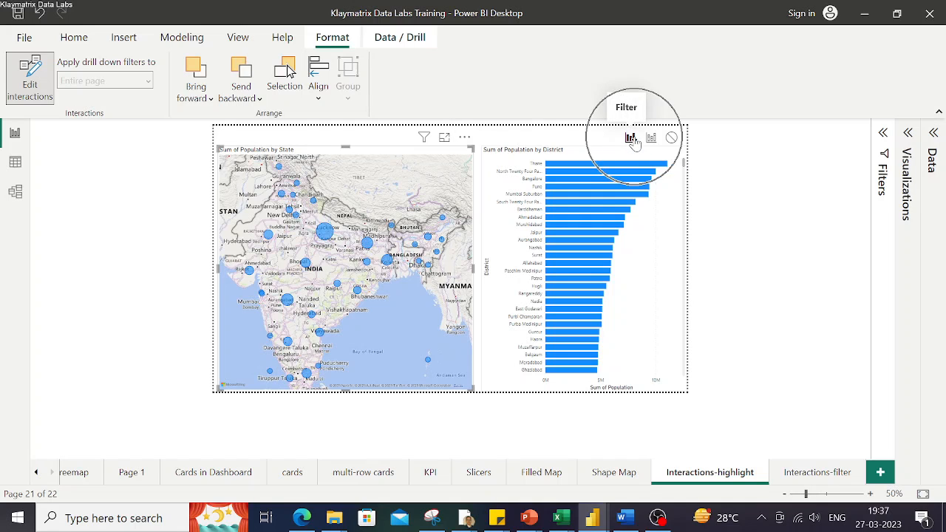
click(27, 96)
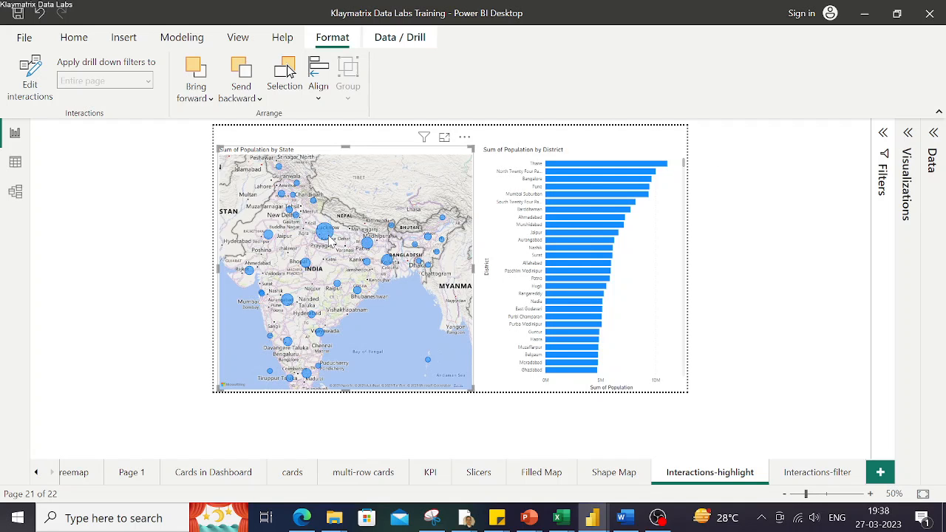
Test the Filter interaction by selecting the Uttar Pradesh bubble and the bubble near Bhubaneshwar on the state map.
click(324, 232)
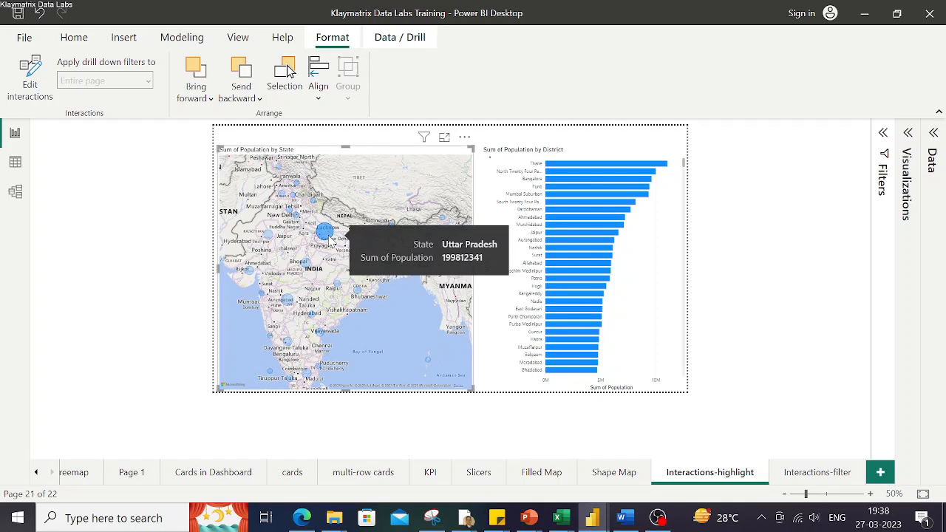
click(359, 295)
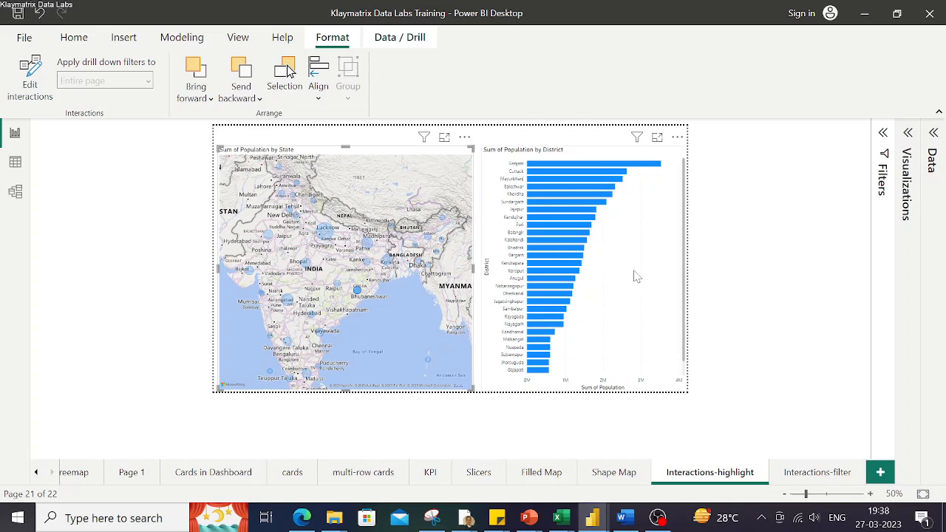
click(651, 287)
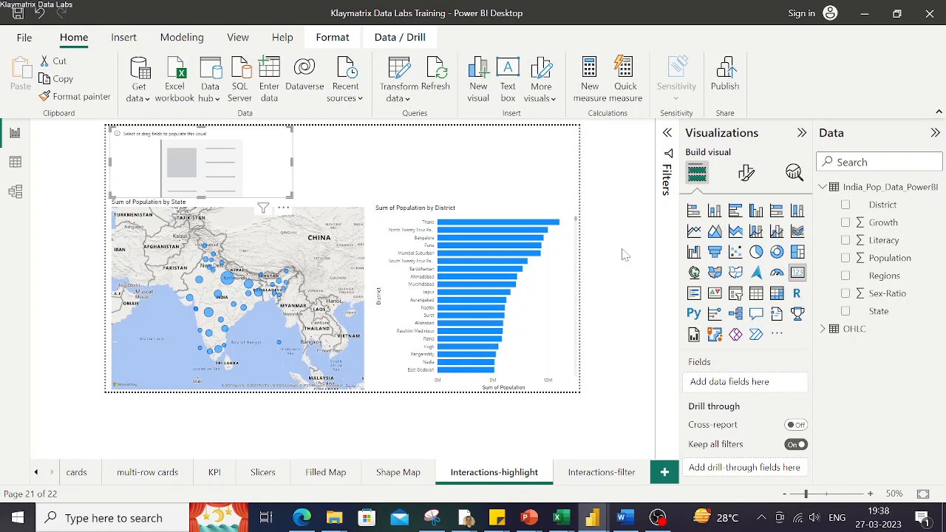
Replace the empty card with a new card showing the sum of Population, sized to fit above the map.
key(Delete)
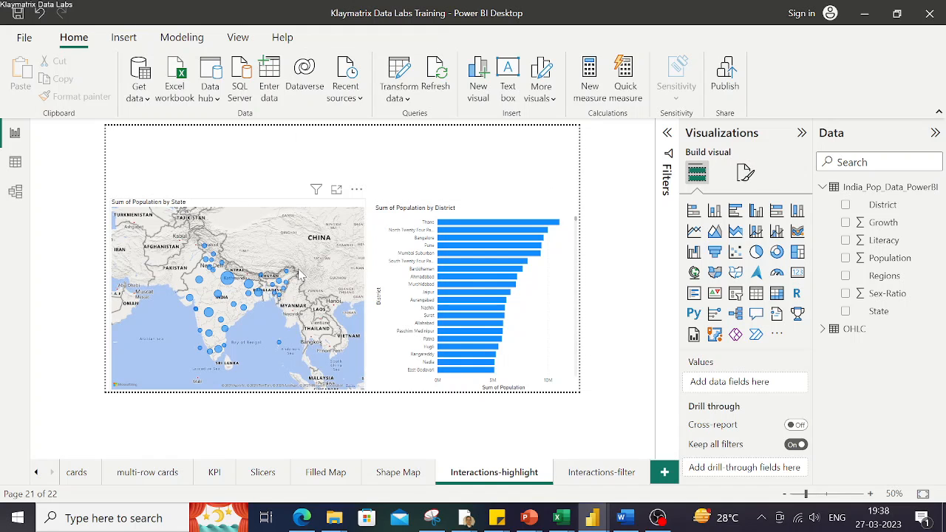
click(212, 148)
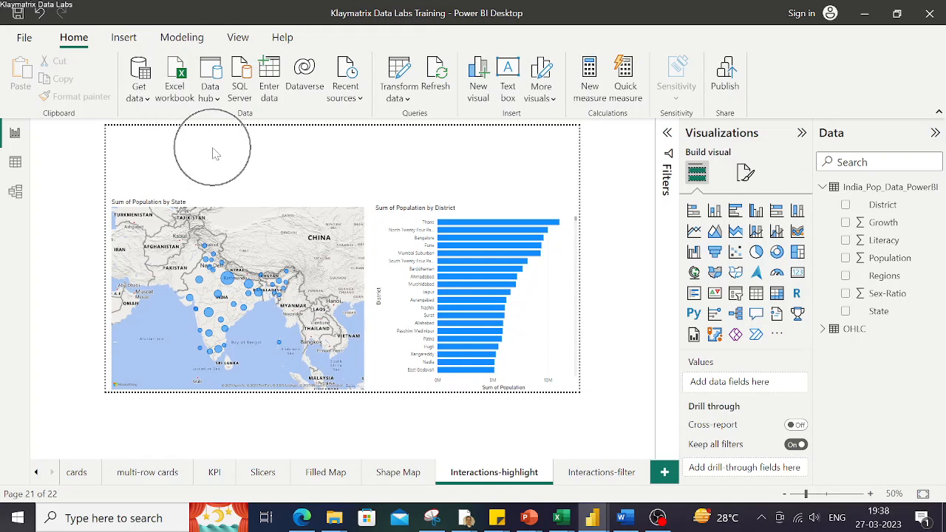
click(798, 273)
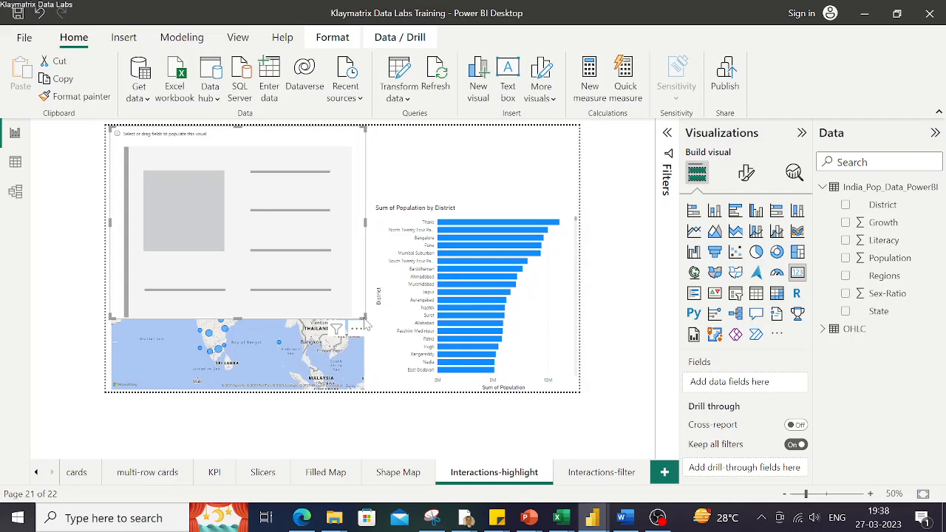
drag(366, 314, 233, 188)
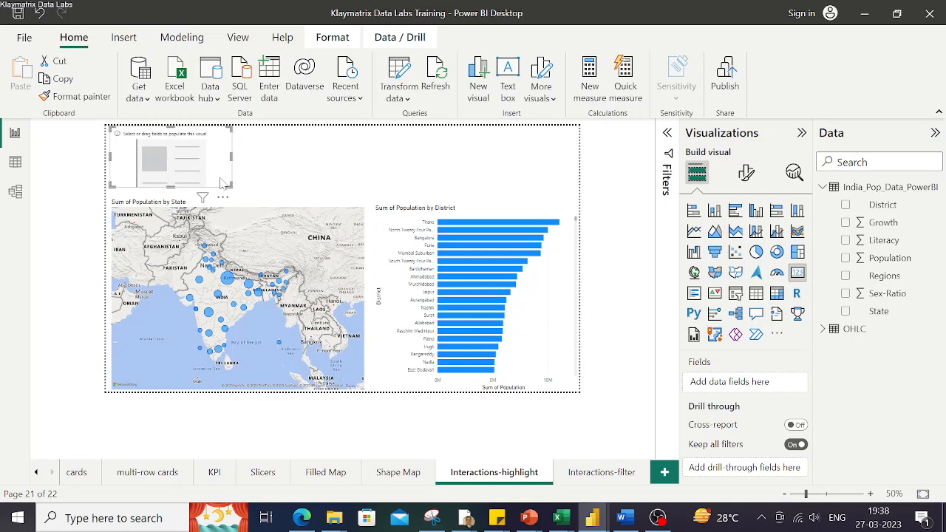
click(846, 258)
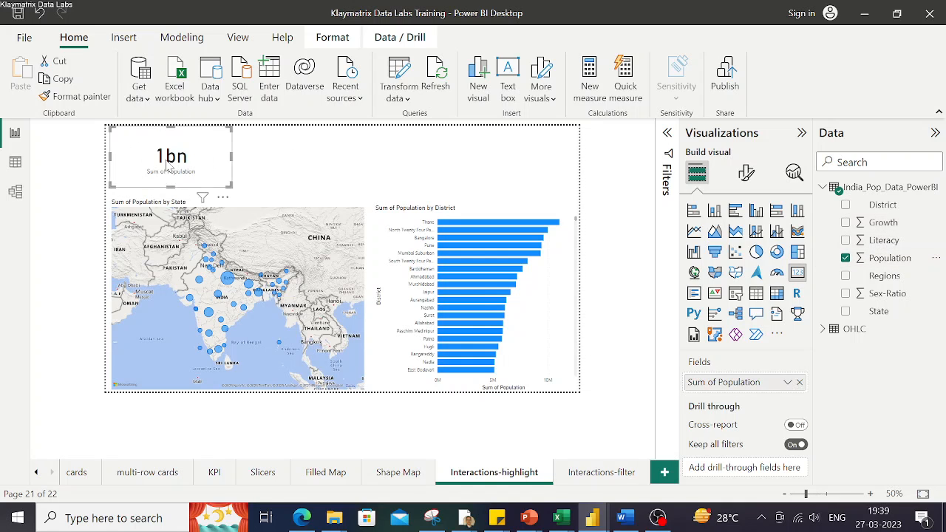
click(353, 143)
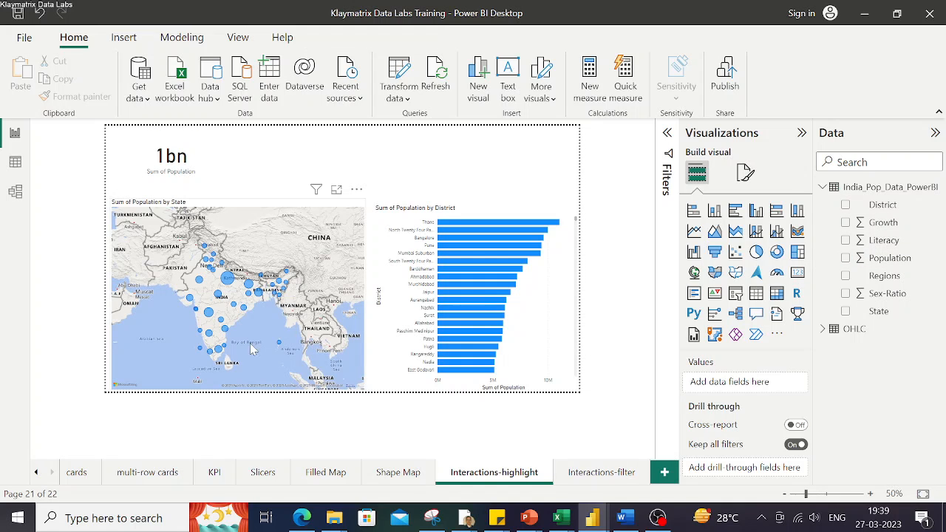
Select the Uttar Pradesh bubble to check how the population card and district bar chart respond, and clear the selection.
click(227, 279)
key(ctrl)
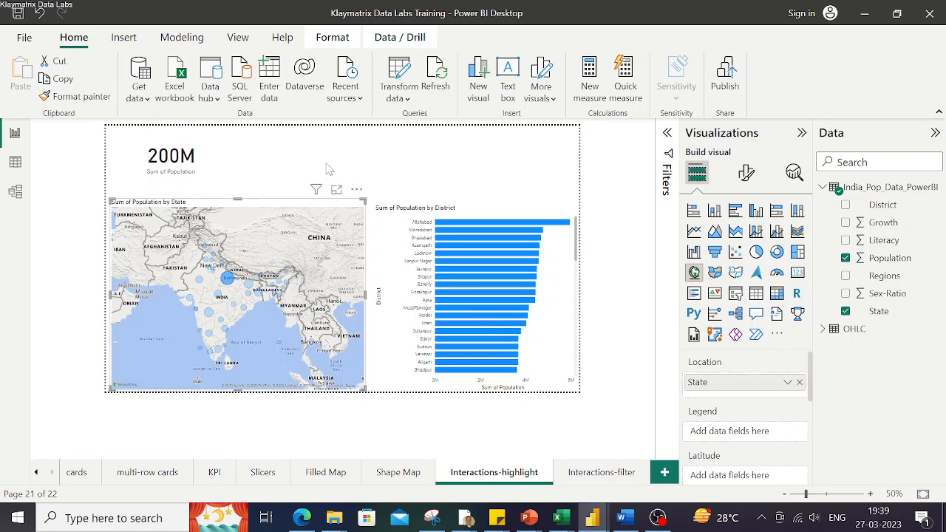
click(273, 338)
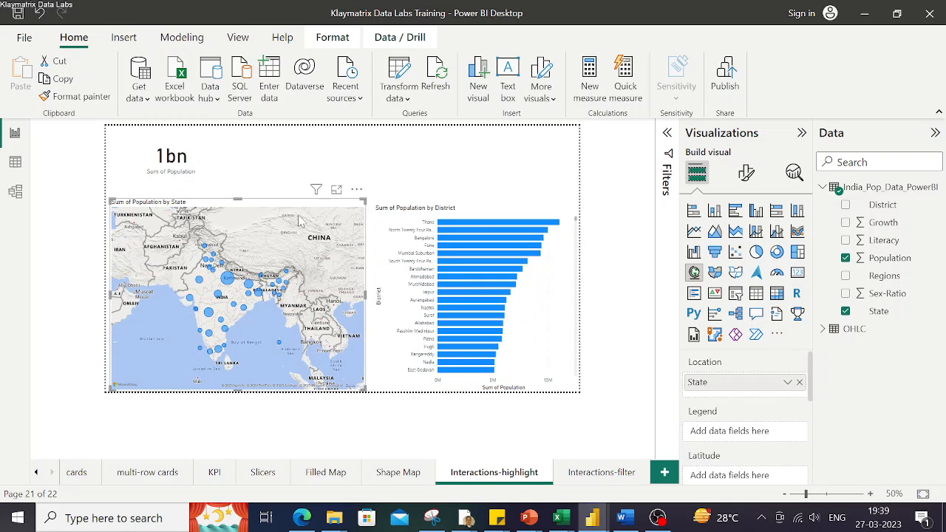
Lower the map's upper edge, set the map's interaction with the population card to None, and finish editing interactions.
click(333, 37)
click(32, 77)
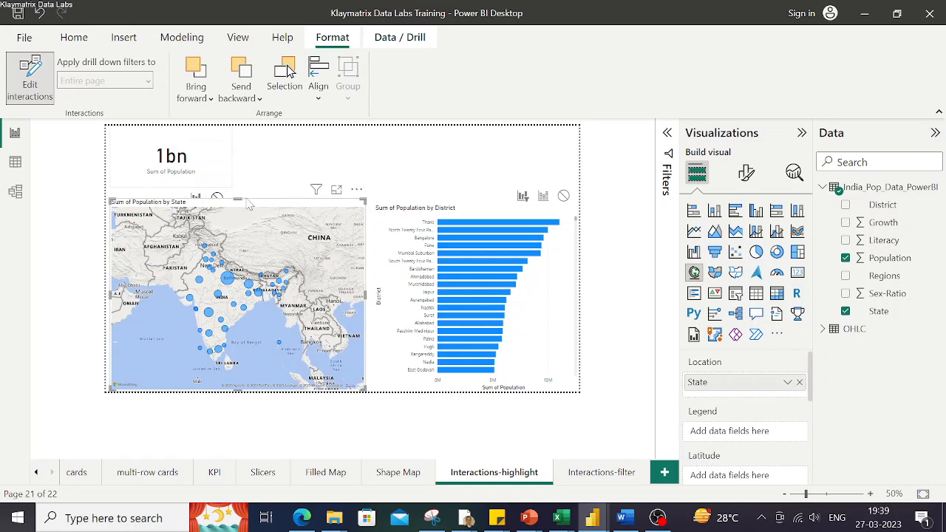
drag(238, 196, 238, 225)
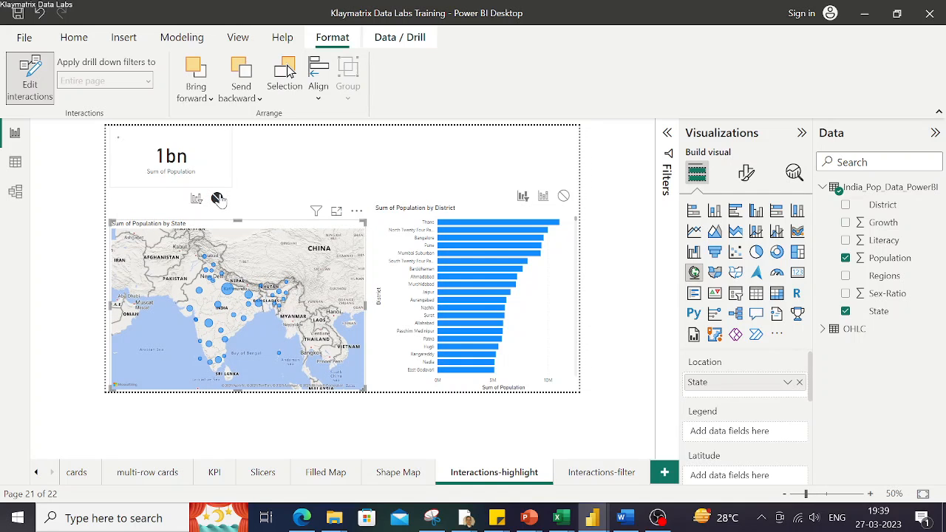
click(217, 199)
click(29, 78)
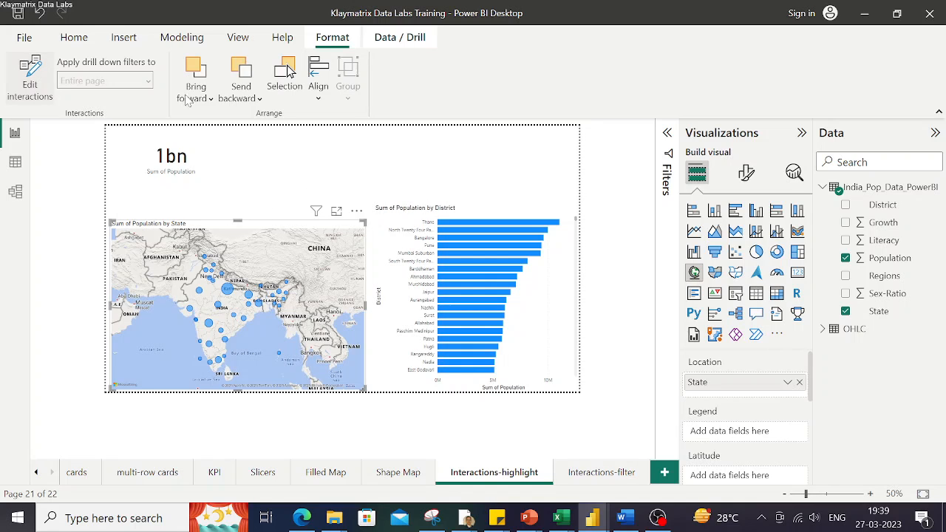
Select the Uttar Pradesh and Bihar bubbles on the map to check whether the population card responds, and clear the selection.
click(230, 290)
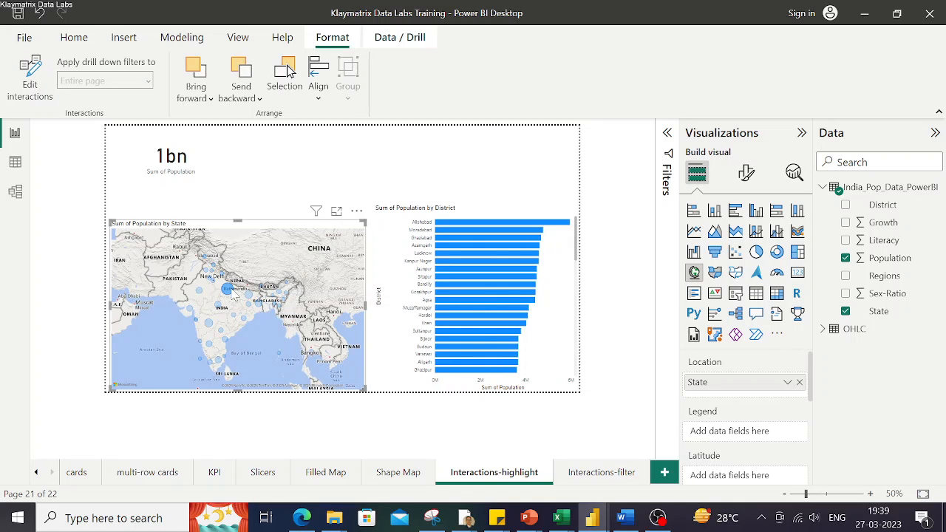
click(248, 294)
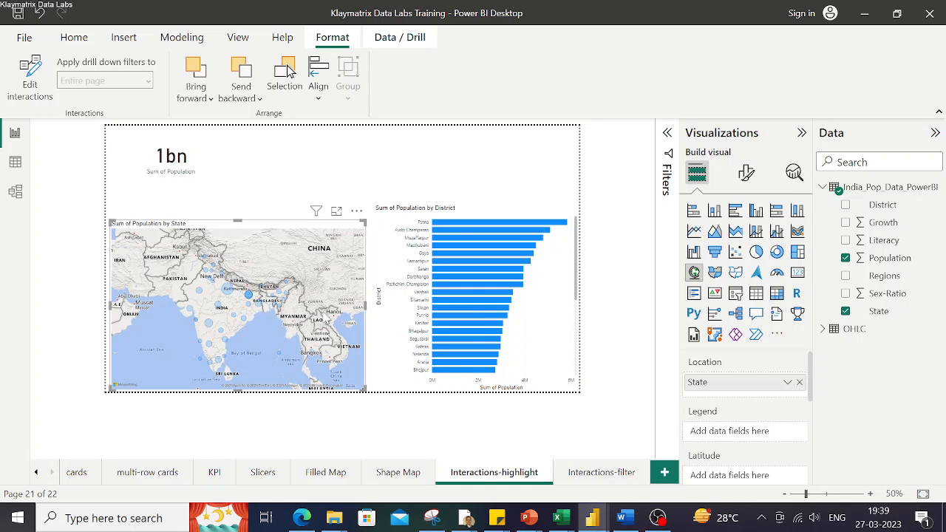
key(ctrl)
key(ctrl)
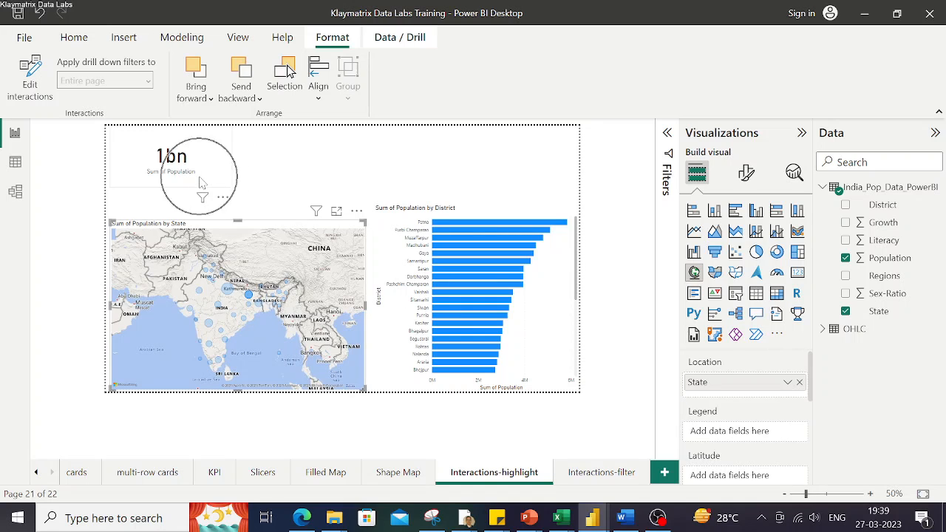
click(547, 329)
click(308, 246)
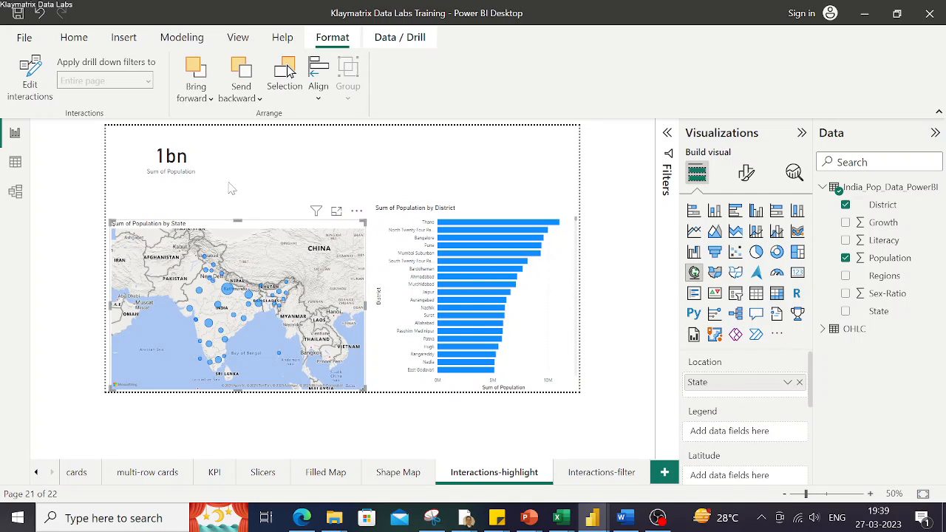
Delete the population card and extend the state map upward to fill the freed space.
click(216, 170)
key(Delete)
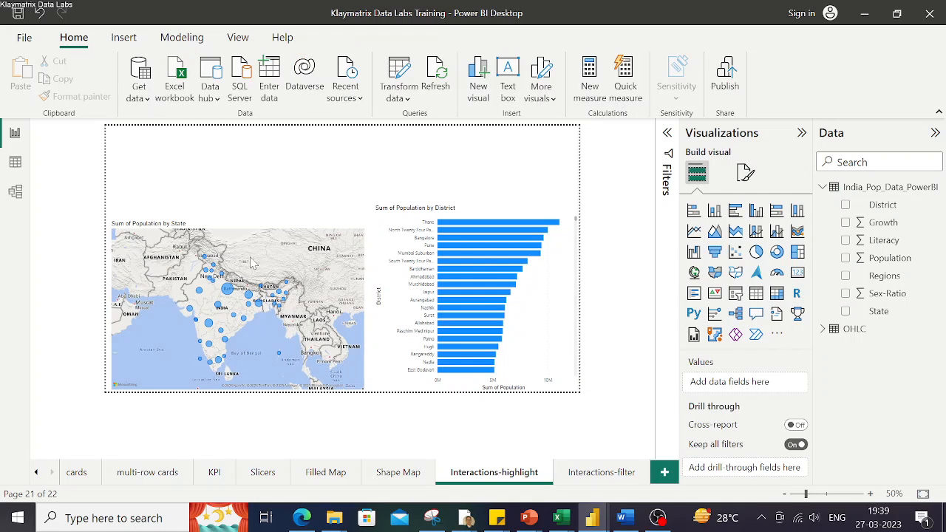
click(253, 260)
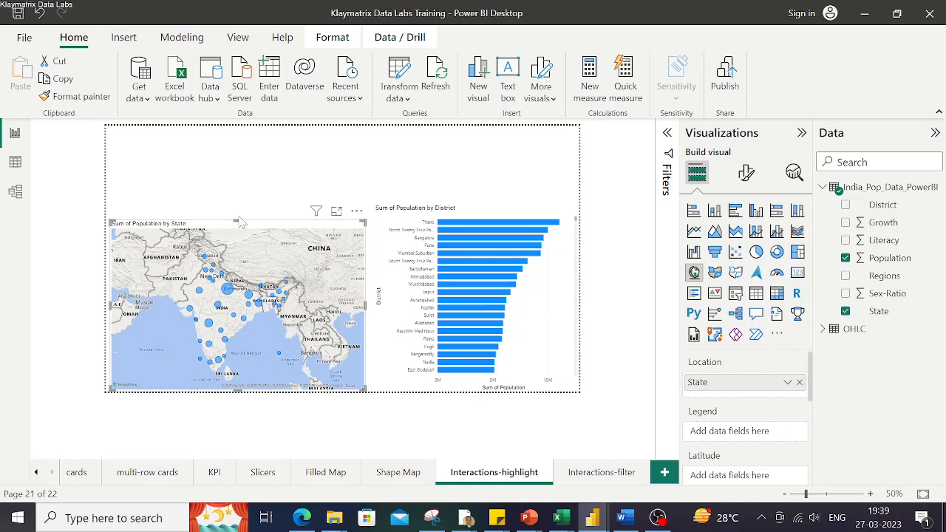
drag(236, 207, 237, 130)
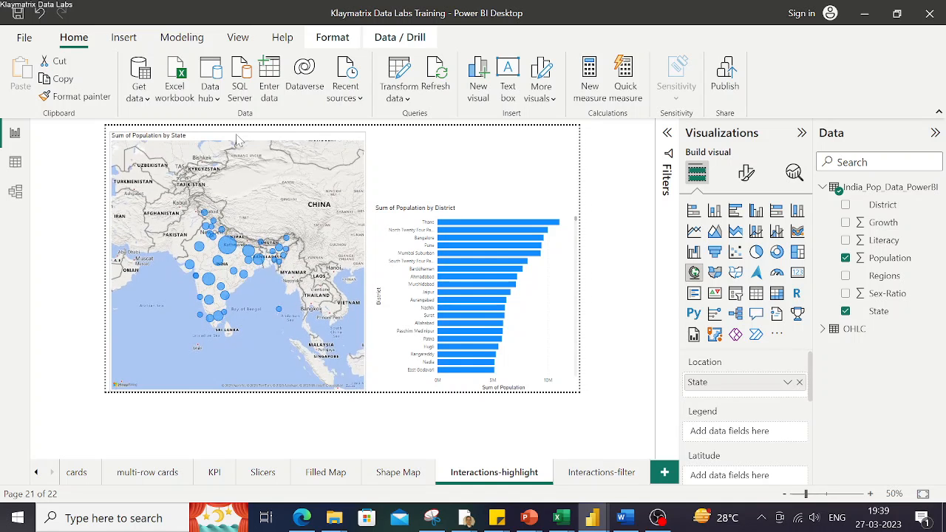
Resize the district bar chart to about half the page height and move it to the lower half beside the map.
click(494, 222)
drag(477, 206, 475, 138)
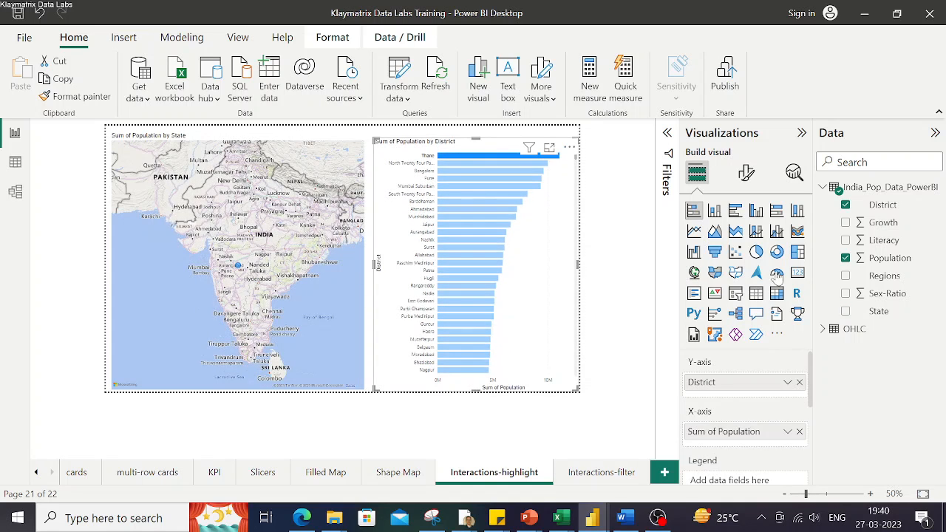
click(529, 344)
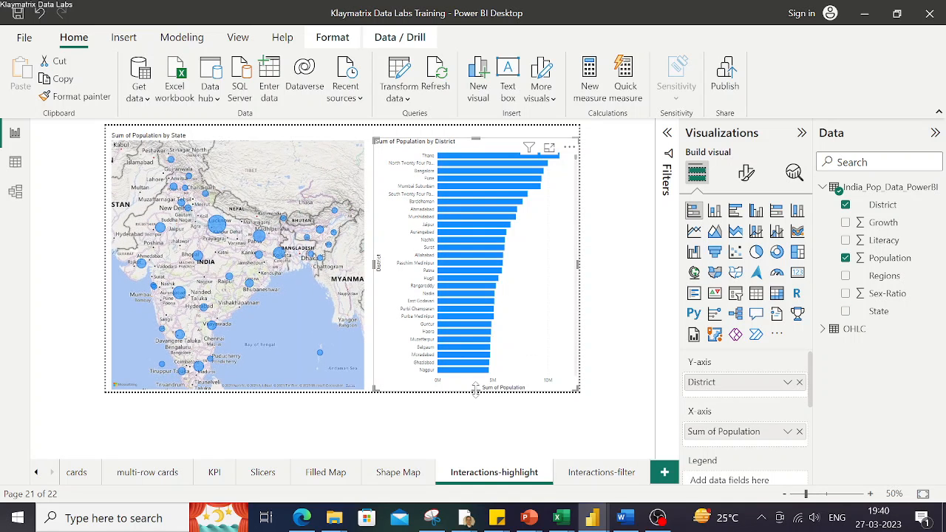
drag(476, 391, 476, 282)
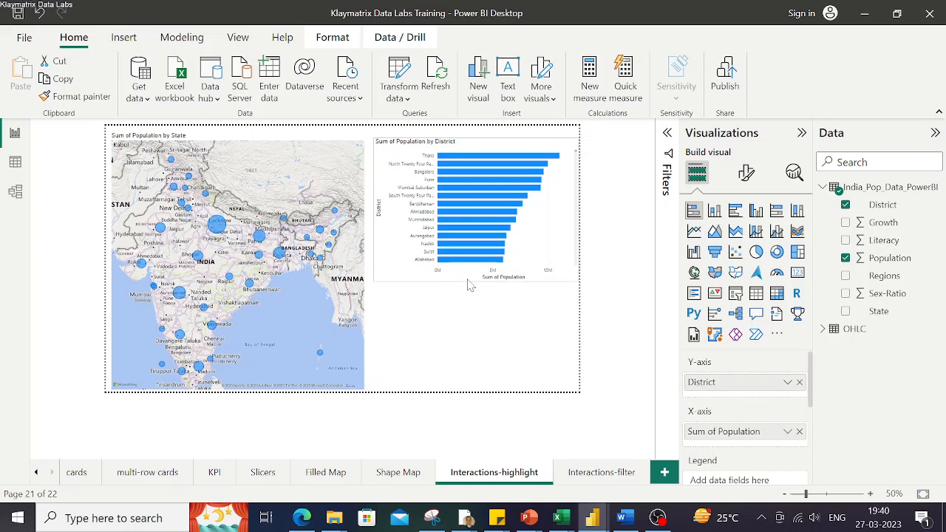
drag(376, 209, 368, 209)
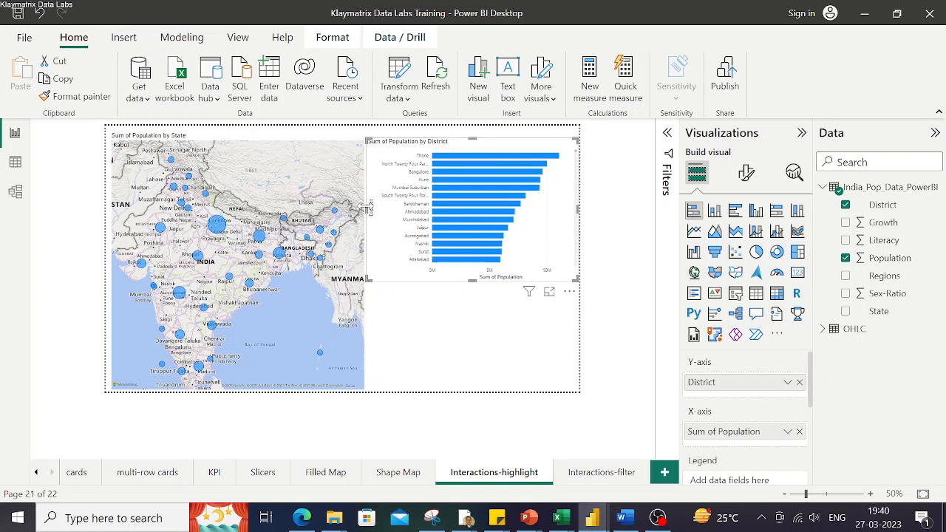
drag(497, 157, 495, 299)
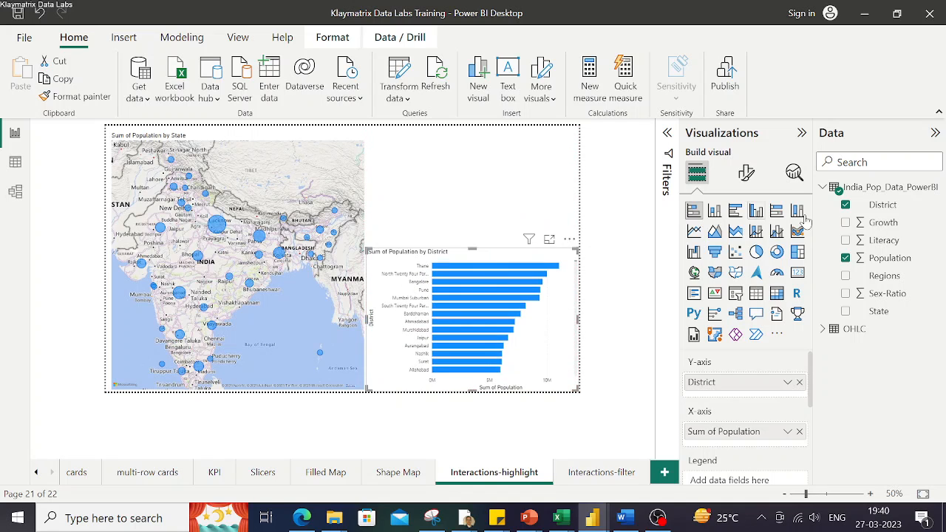
click(569, 187)
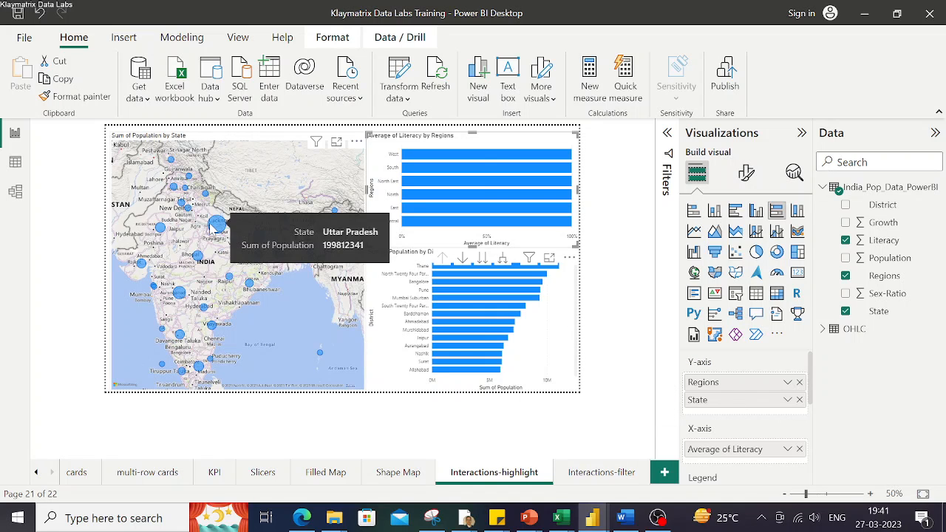
Select the Uttar Pradesh bubble to check how the literacy by regions chart responds, read the East bar's details, and clear the selection.
click(216, 225)
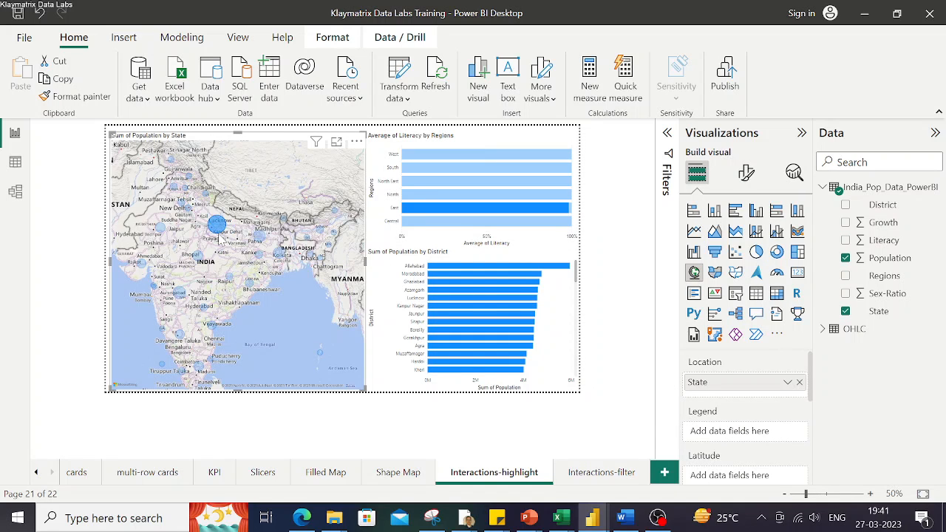
mouse_move(215, 231)
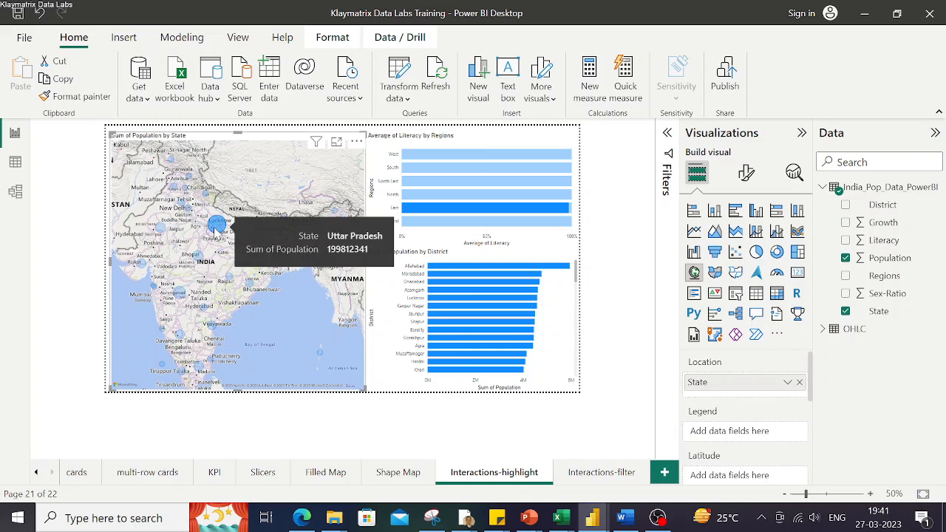
click(215, 229)
mouse_move(454, 195)
mouse_move(436, 216)
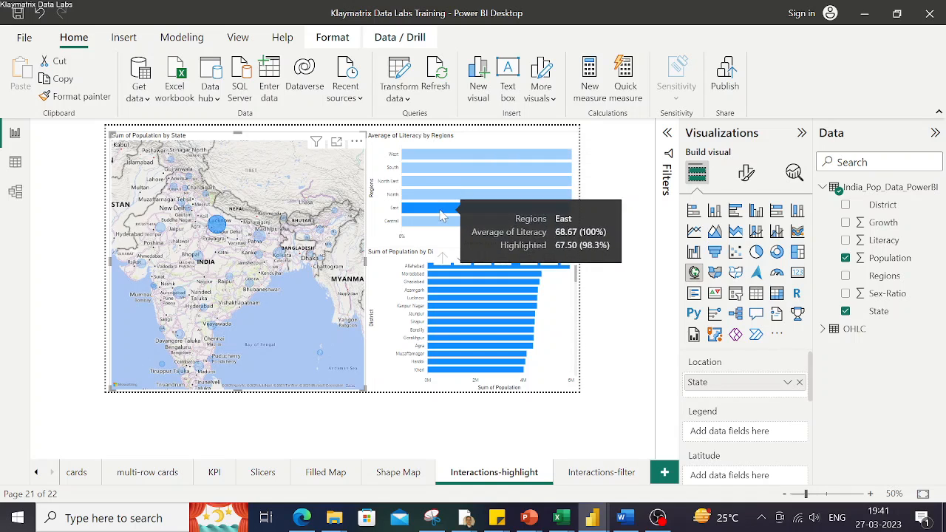
mouse_move(505, 145)
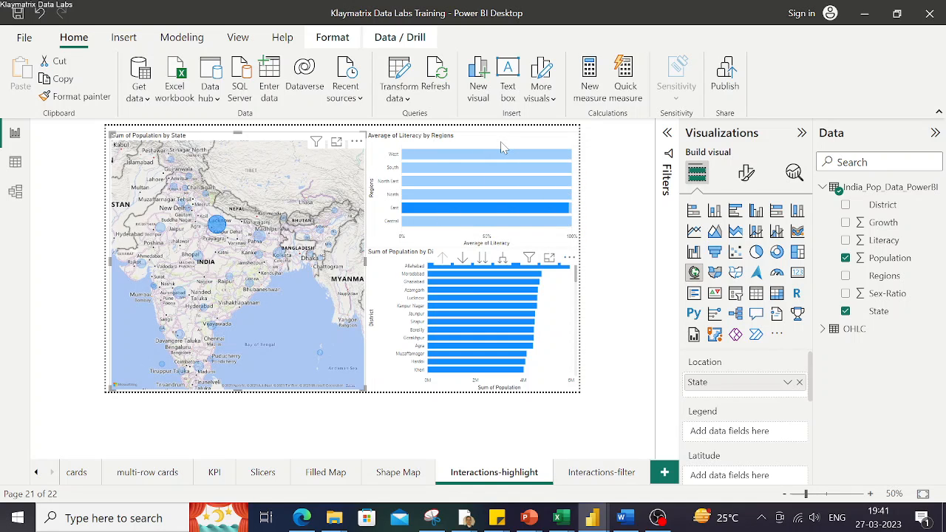
click(501, 147)
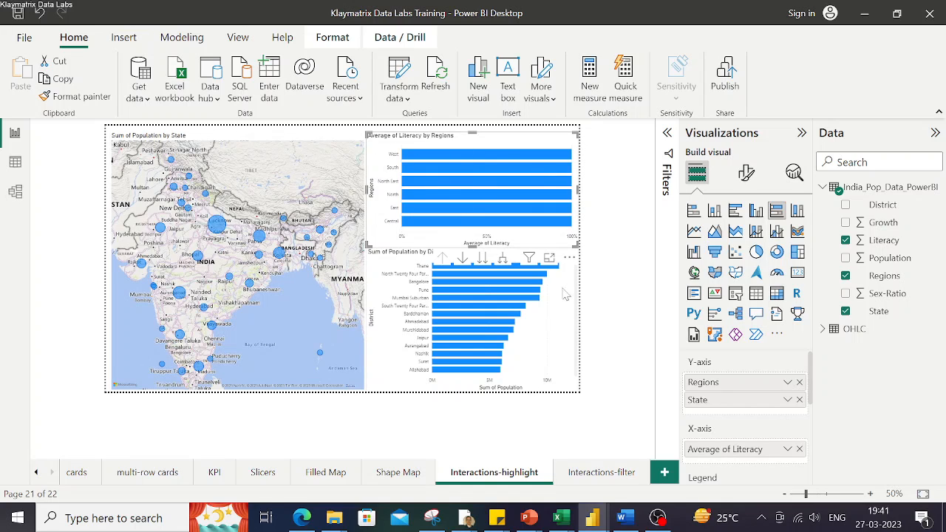
click(616, 201)
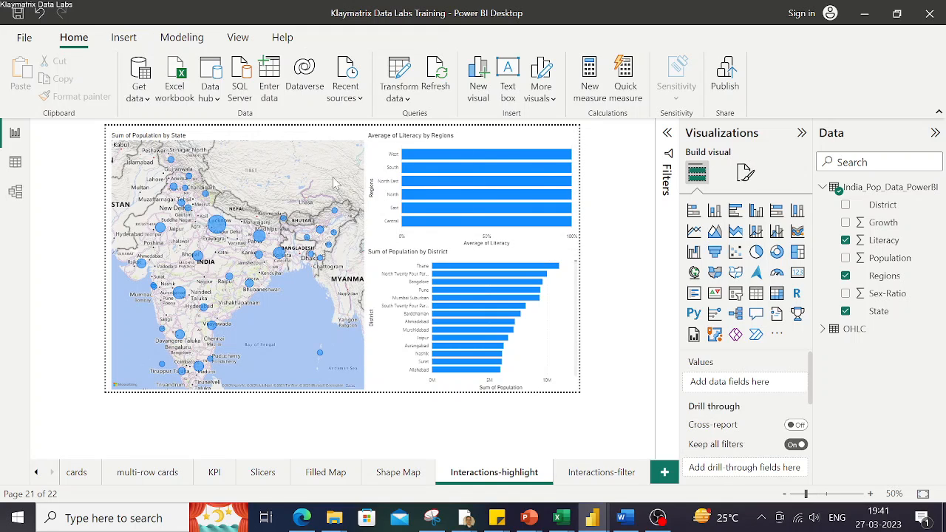
Set the district bar chart's interaction with the literacy chart to Filter, shrinking the district chart to expose the options and restoring its height.
click(466, 147)
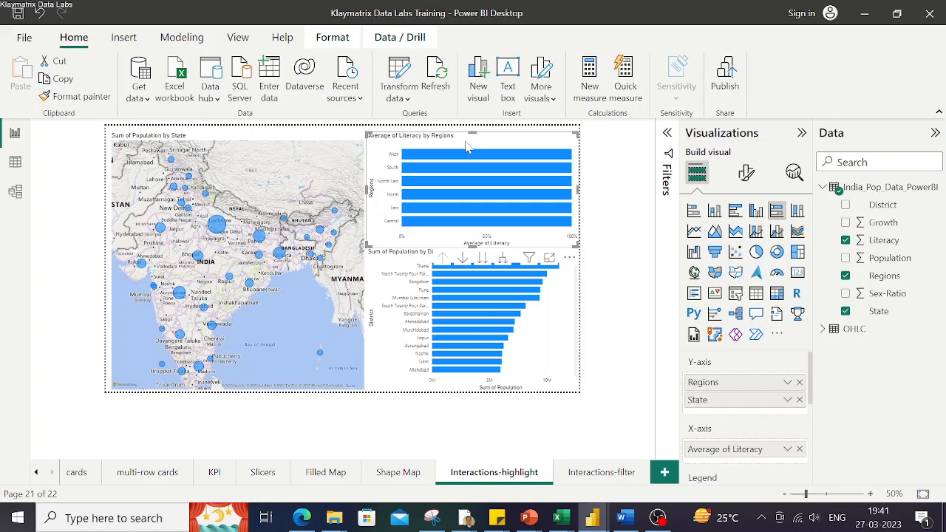
click(333, 39)
click(31, 87)
key(ctrl)
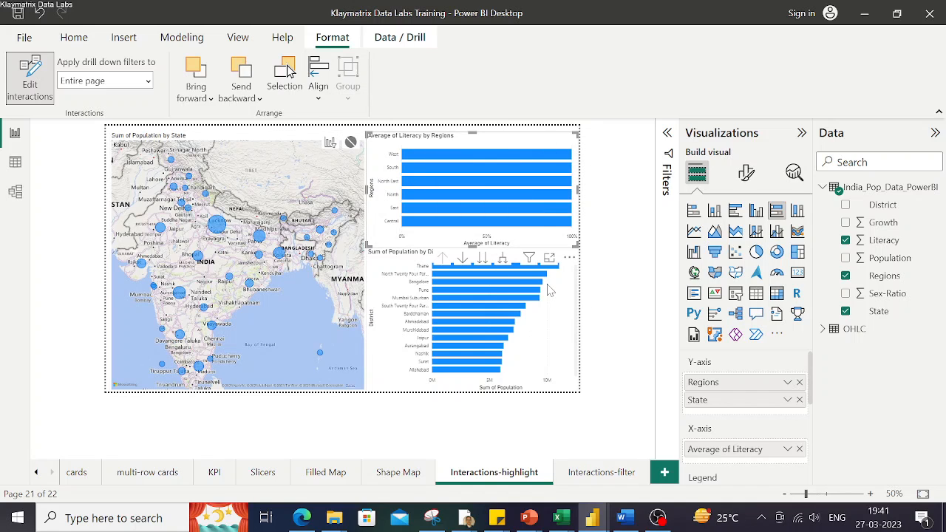
click(535, 305)
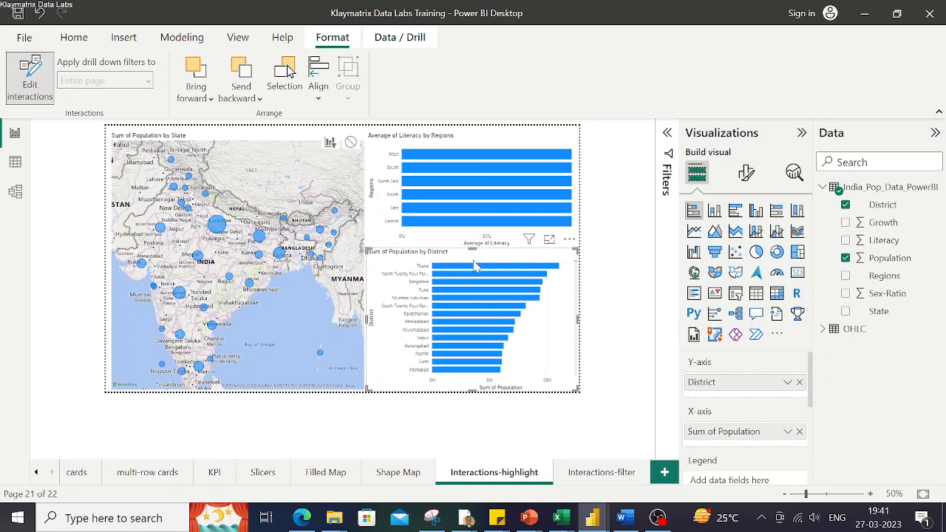
drag(473, 252, 472, 272)
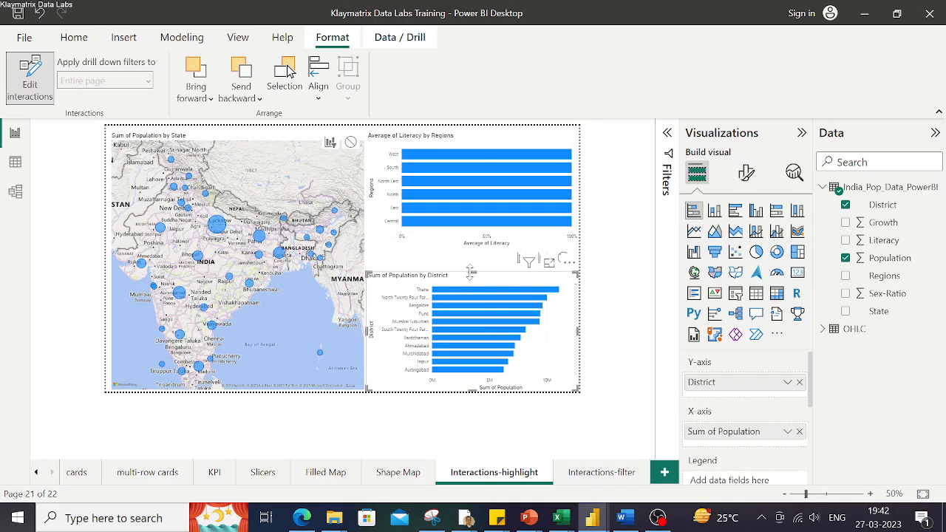
drag(470, 272, 471, 294)
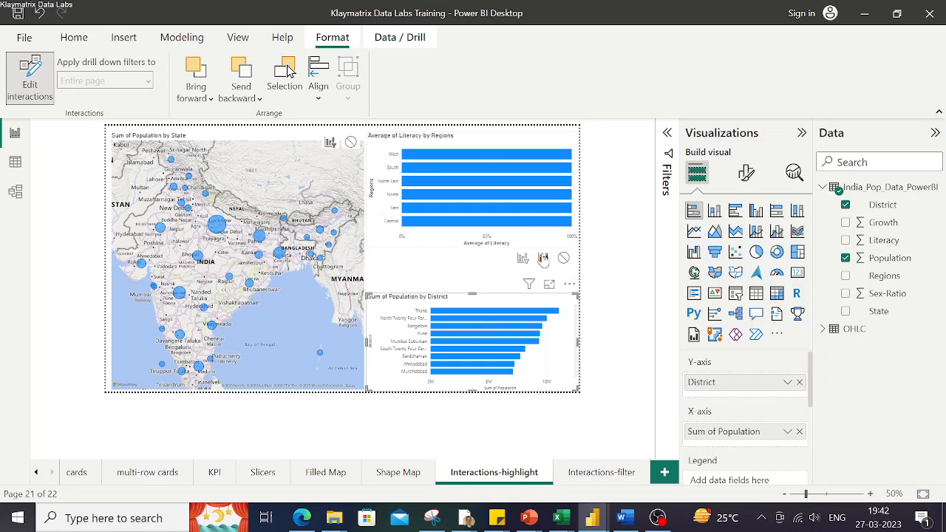
click(523, 259)
click(29, 83)
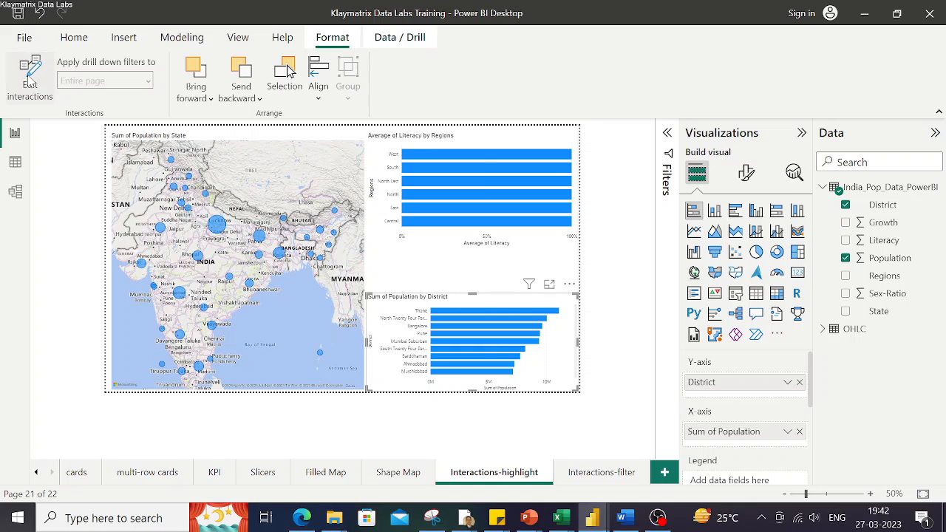
drag(473, 294, 473, 249)
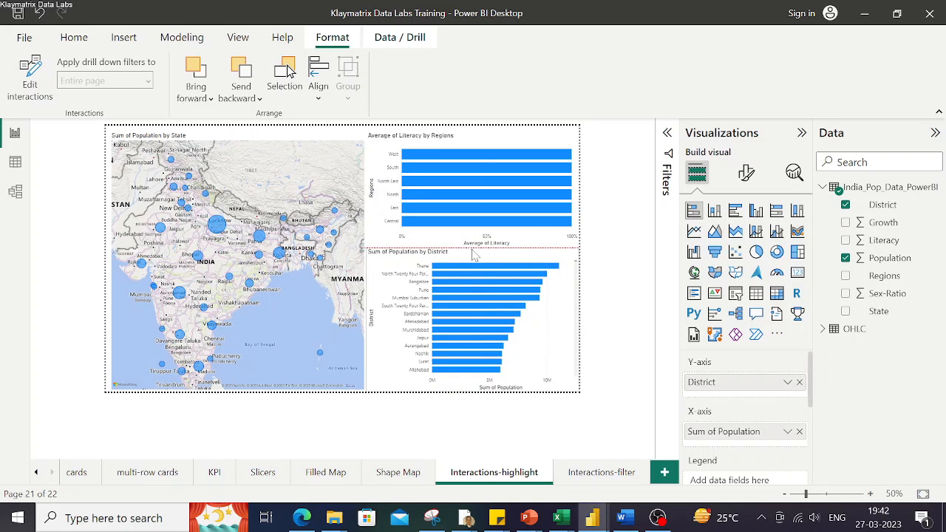
Select the Uttar Pradesh bubble and the East bar of the literacy chart to check how the other charts respond.
click(216, 222)
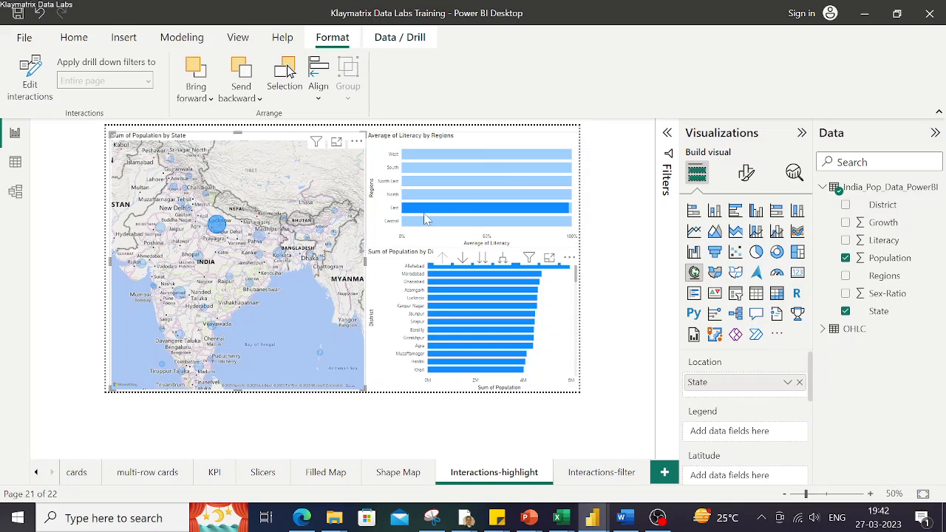
mouse_move(447, 216)
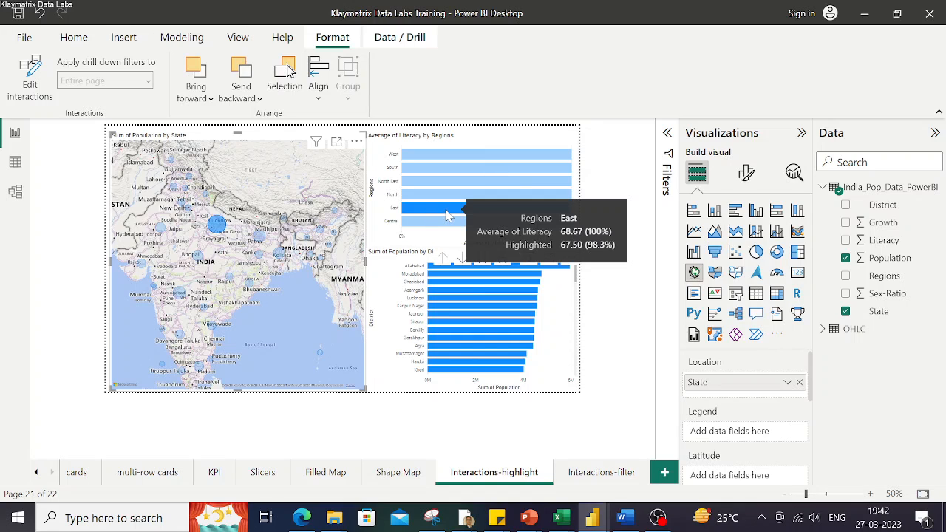
click(447, 215)
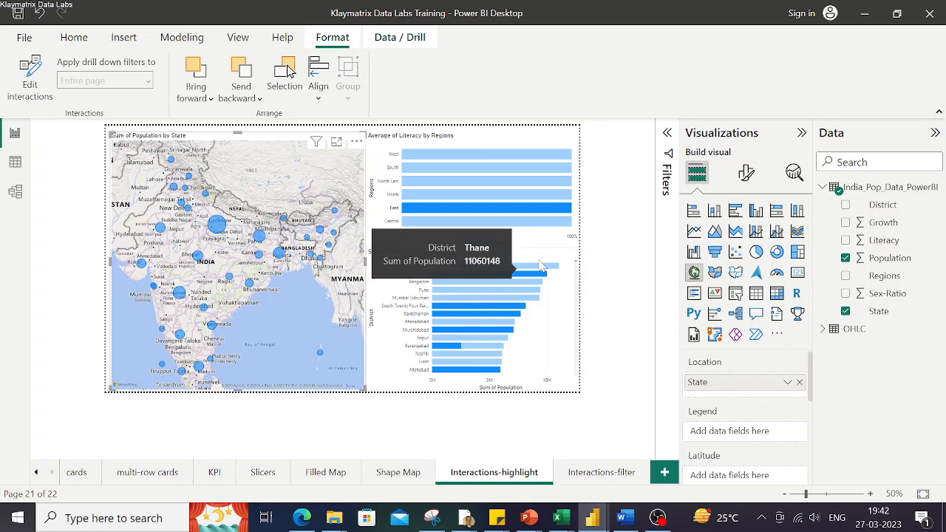
Set the literacy chart's interaction with the district bar chart to Filter, shrinking the district chart for access and enlarging it again.
click(482, 255)
drag(473, 249, 473, 288)
click(518, 140)
click(30, 80)
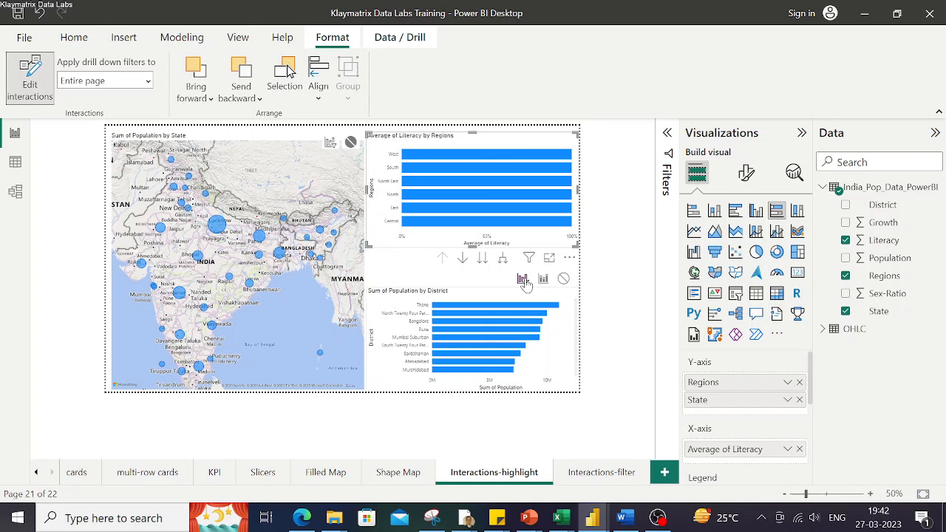
click(37, 81)
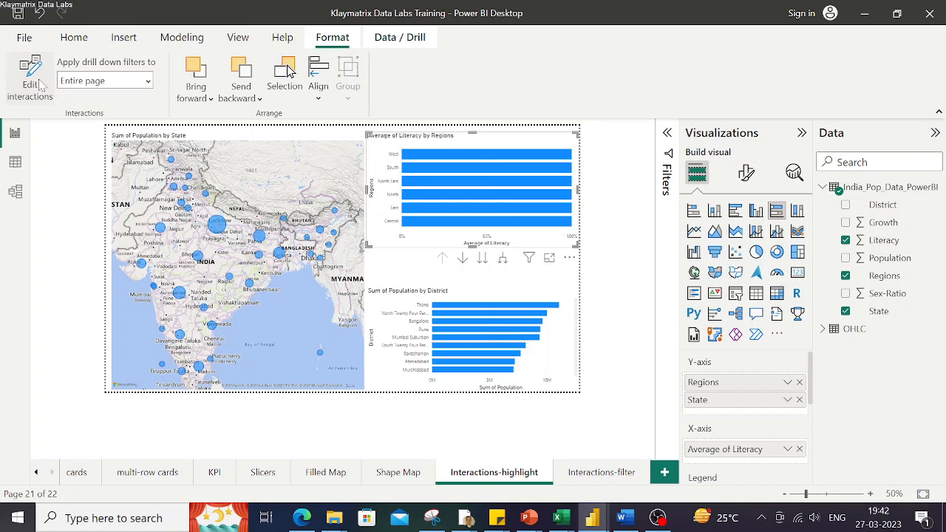
click(465, 293)
drag(472, 281, 472, 252)
Test the interactions by selecting the Bihar bubble on the map and the East bar in the literacy chart.
click(260, 236)
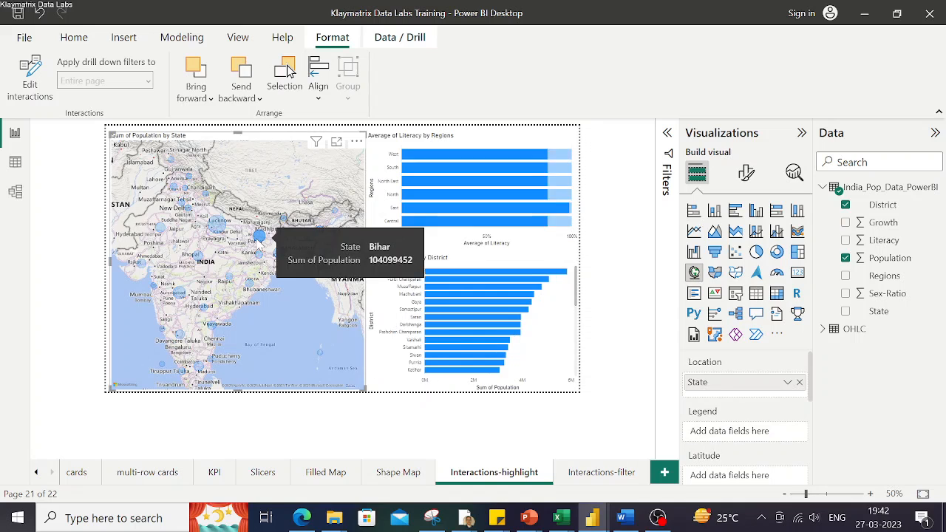
click(435, 211)
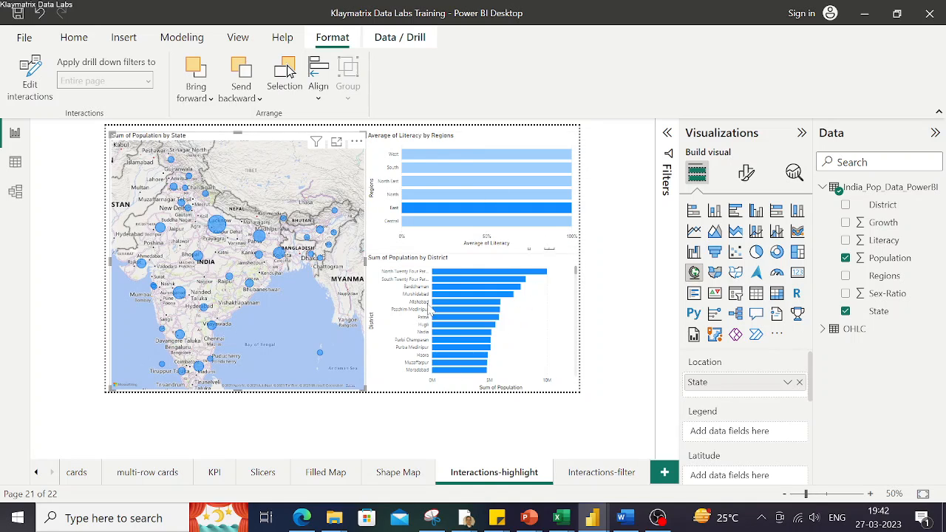
click(623, 363)
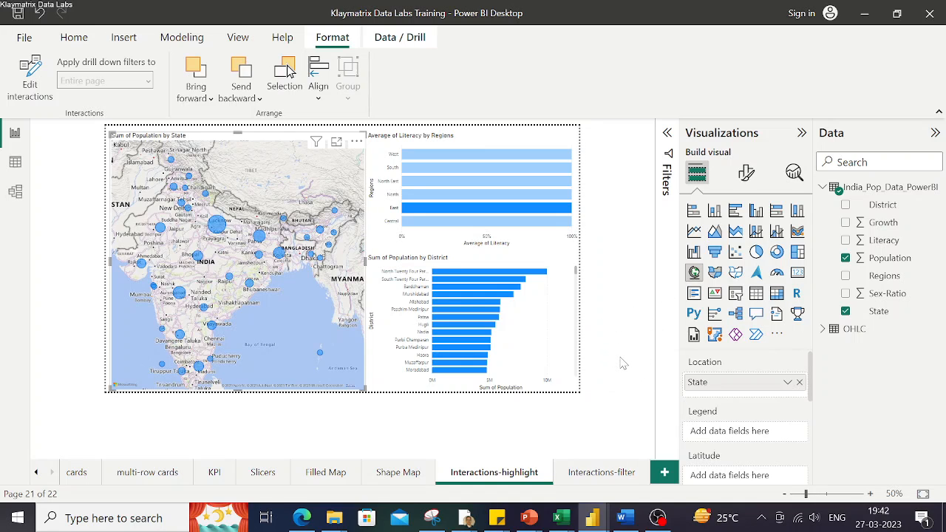